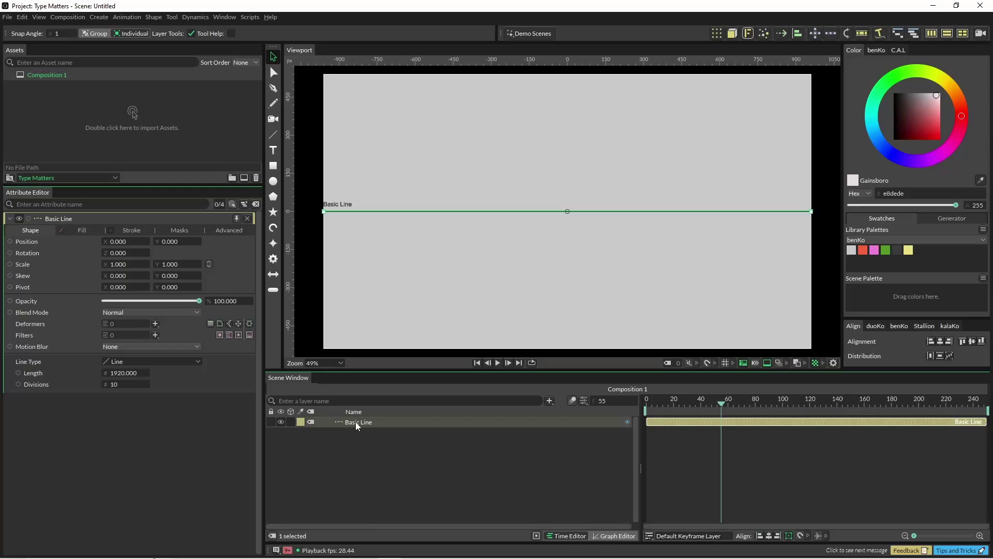
- Add a Wave deformer to Basic Line, nested as its child
{"action": "left_click", "coordinate": [155, 324]}
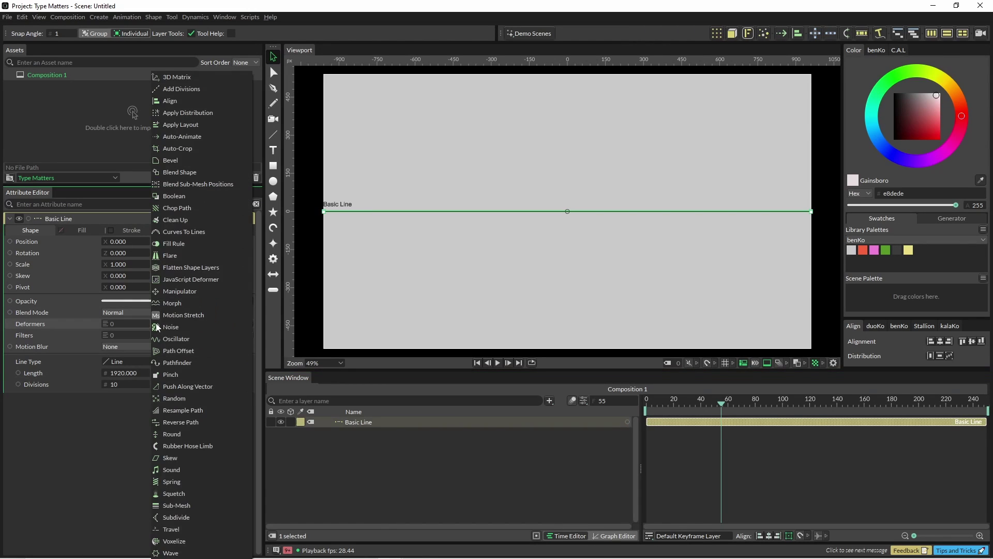
{"action": "left_click", "coordinate": [192, 552]}
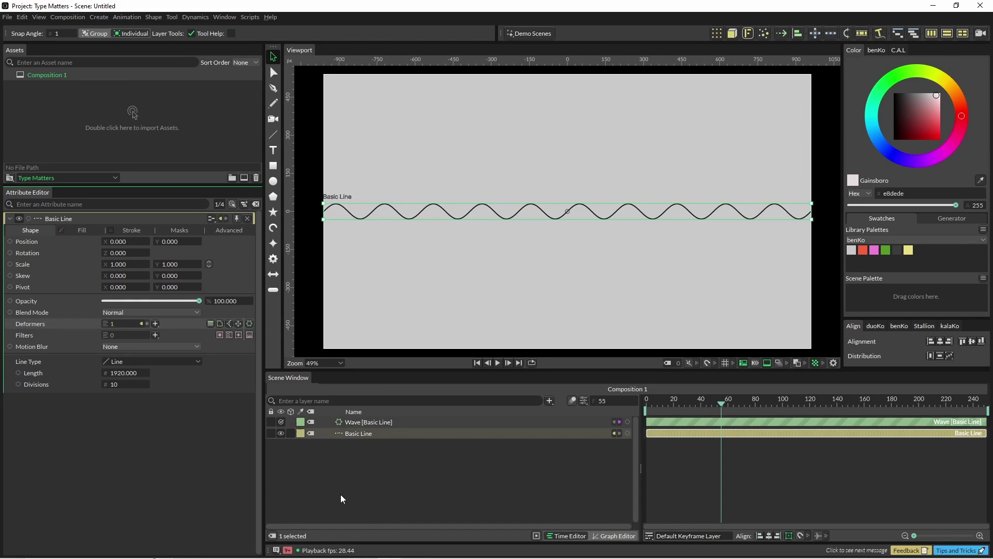
{"action": "mouse_move", "coordinate": [347, 423]}
{"action": "left_mouse_down"}
{"action": "mouse_move", "coordinate": [363, 441]}
{"action": "mouse_move", "coordinate": [362, 429]}
{"action": "left_mouse_up"}
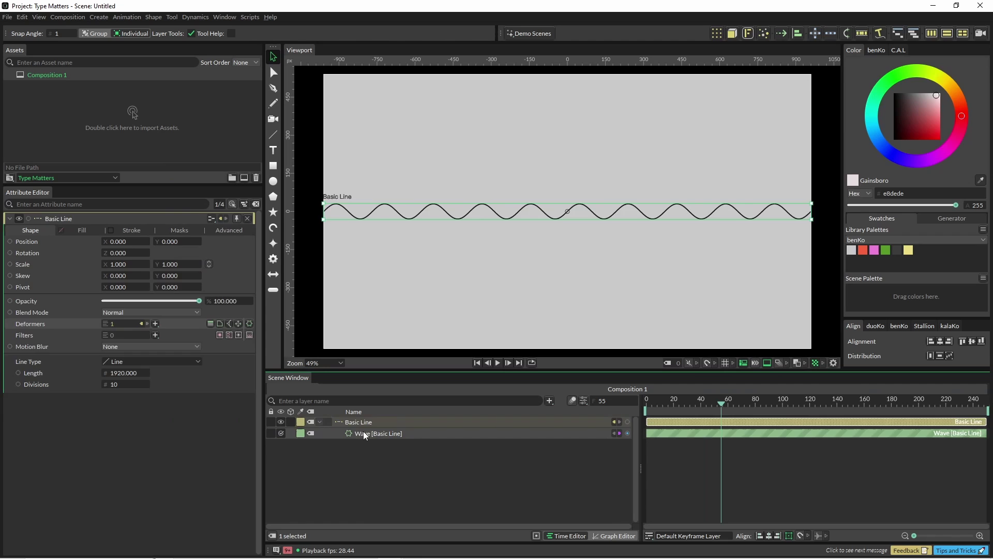
{"action": "left_click", "coordinate": [364, 431]}
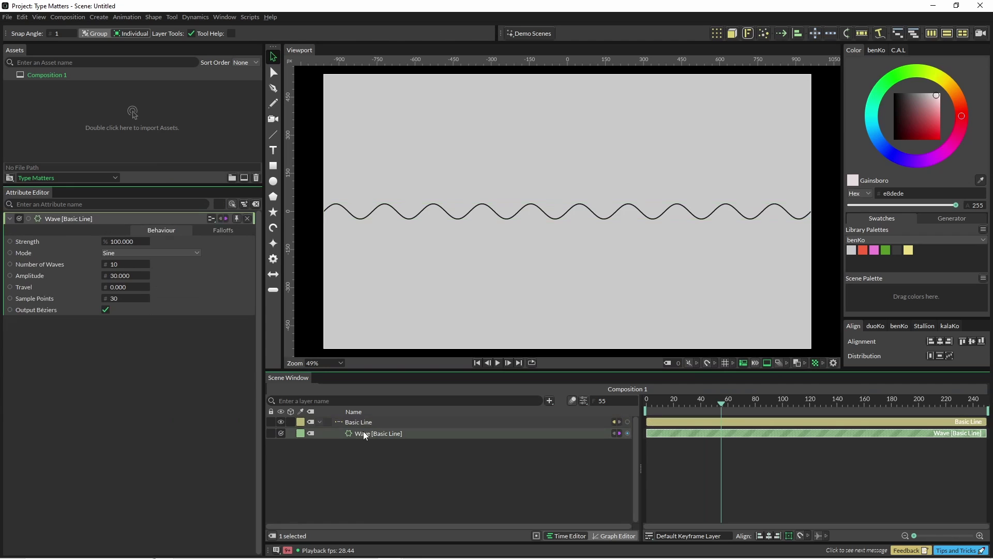
- Drive the Wave's Travel with a Frame behaviour and preview the scrolling wave
{"action": "right_click", "coordinate": [71, 287]}
{"action": "mouse_move", "coordinate": [127, 355]}
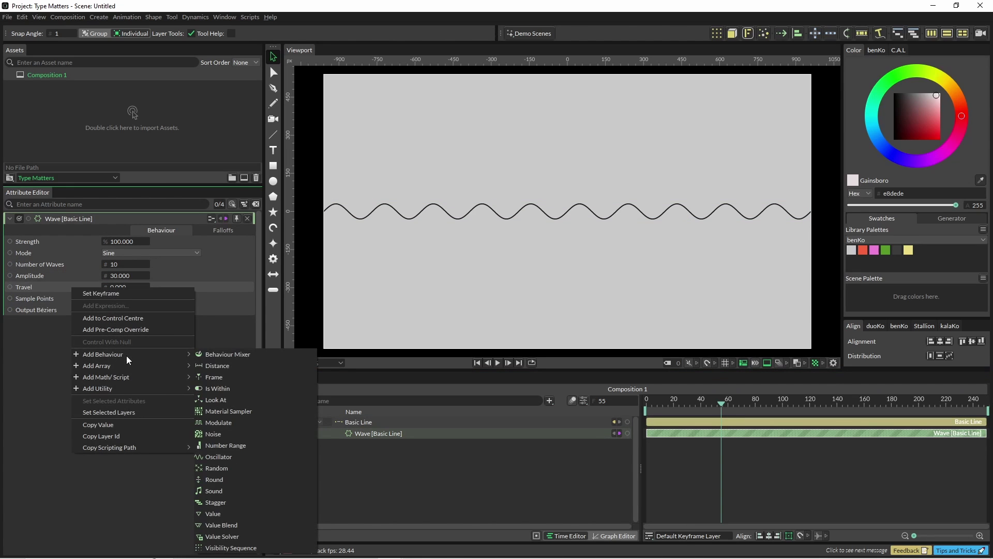
{"action": "left_click", "coordinate": [209, 376]}
{"action": "key", "text": "space"}
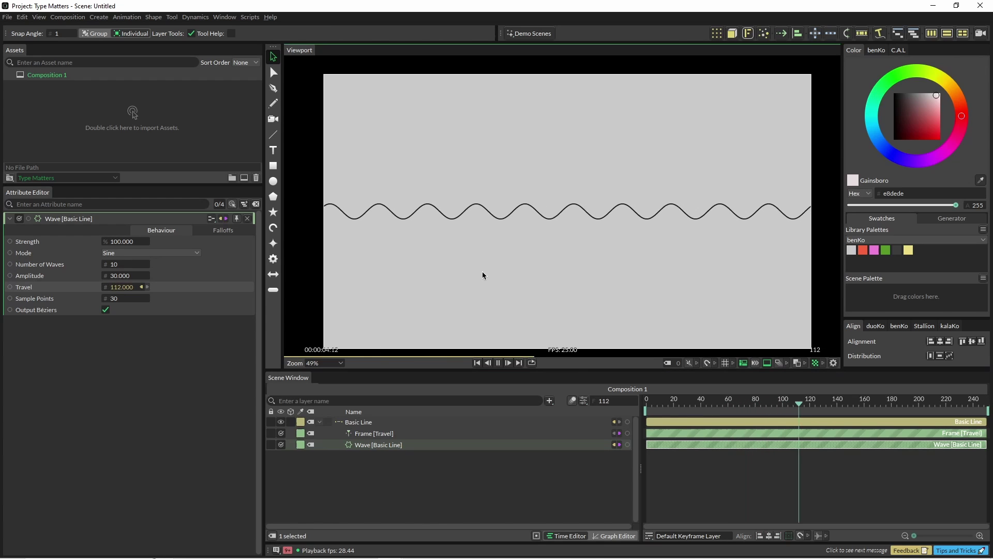
{"action": "key", "text": "space"}
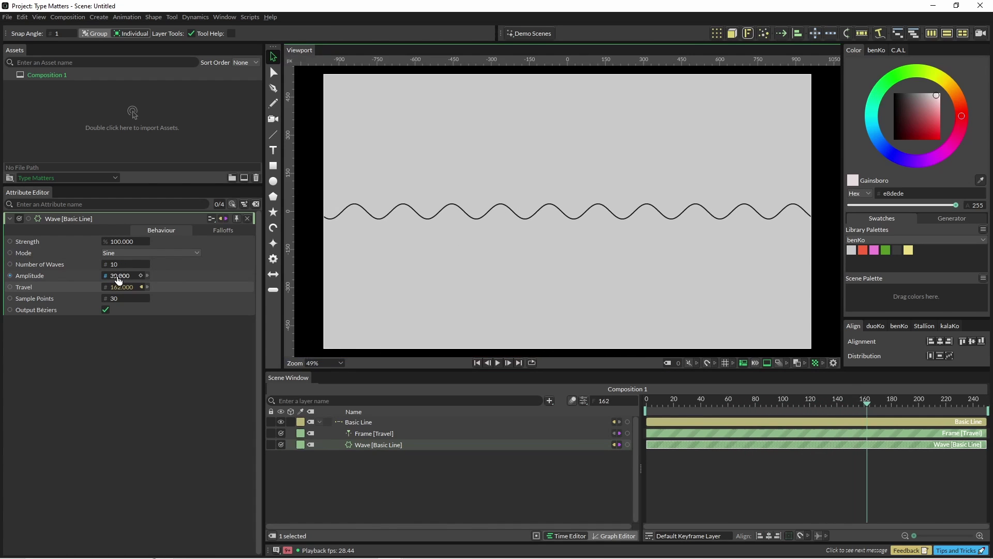
- Set the Wave amplitude to 206 and Number of Waves to 2, then preview
{"action": "left_click_drag", "start_coordinate": [117, 279], "coordinate": [216, 274]}
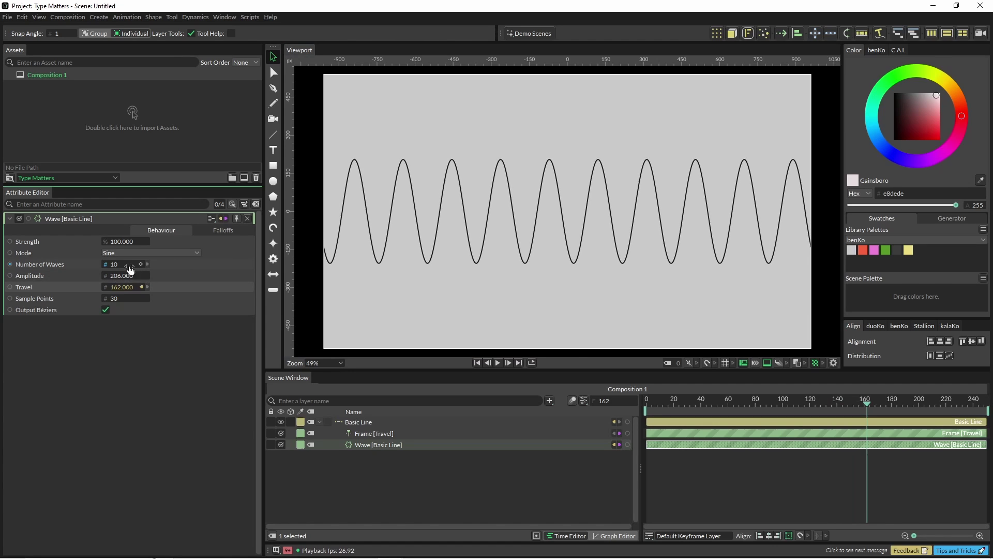
{"action": "left_click_drag", "start_coordinate": [128, 268], "coordinate": [120, 268]}
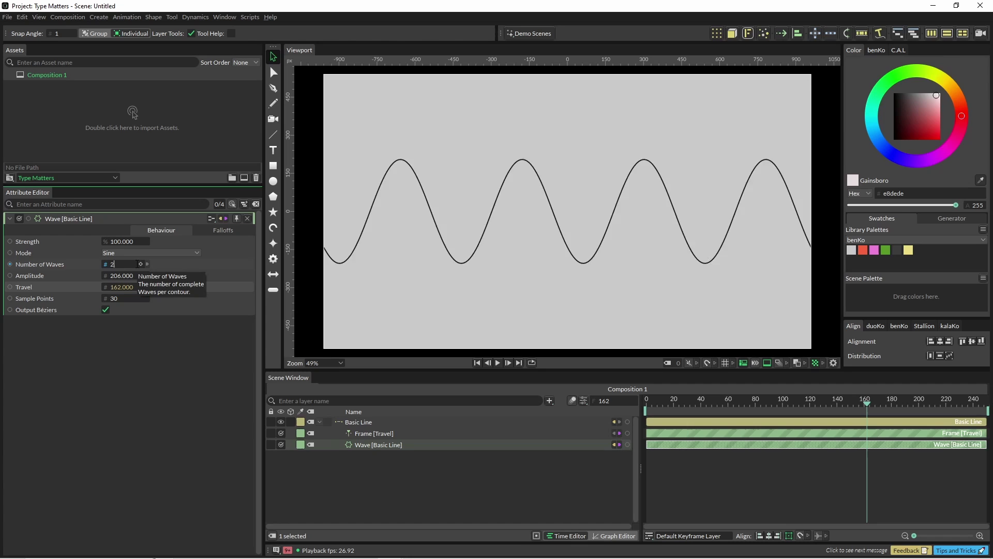
{"action": "type", "text": "2"}
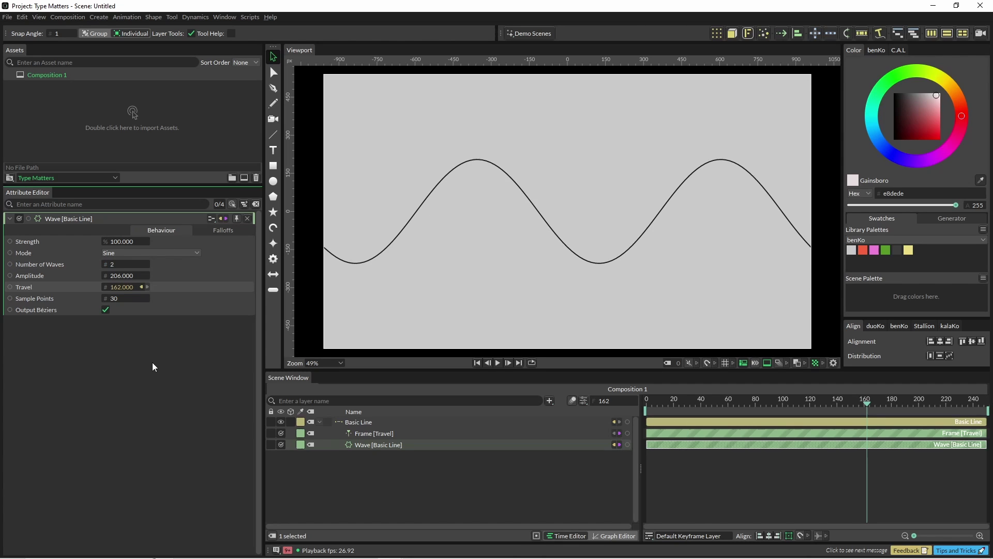
{"action": "key", "text": "space"}
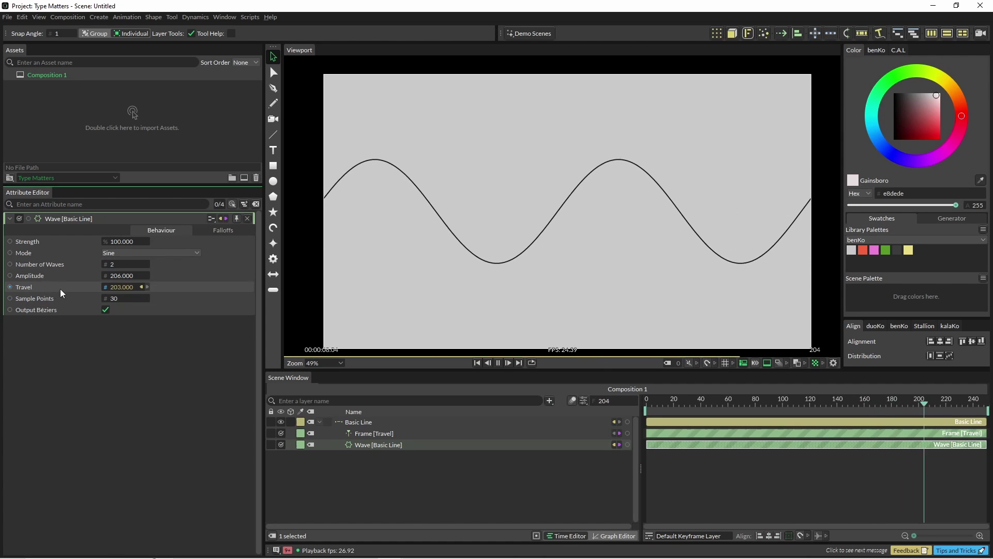
{"action": "key", "text": "space"}
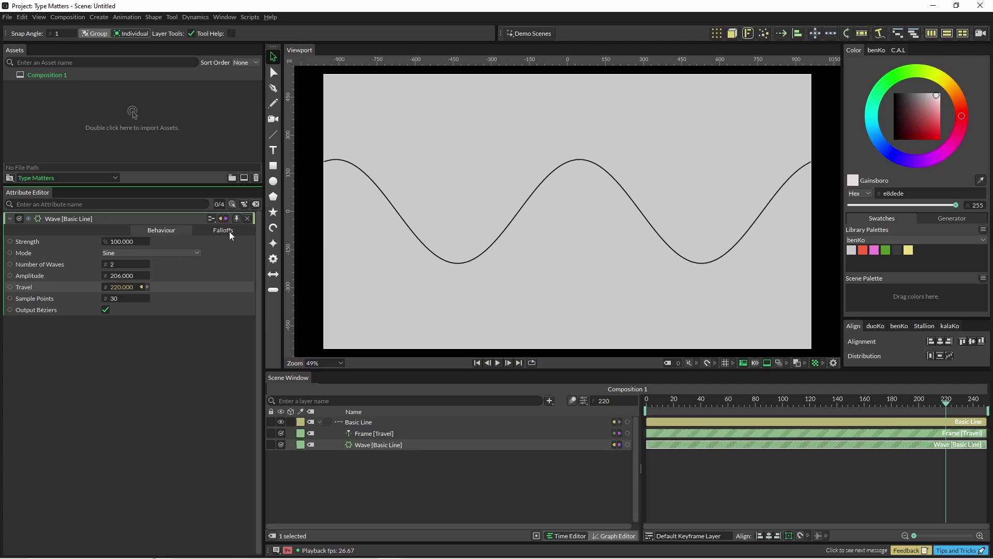
- Add a Falloff to the Wave deformer, placed below the Wave layer
{"action": "left_click", "coordinate": [225, 231]}
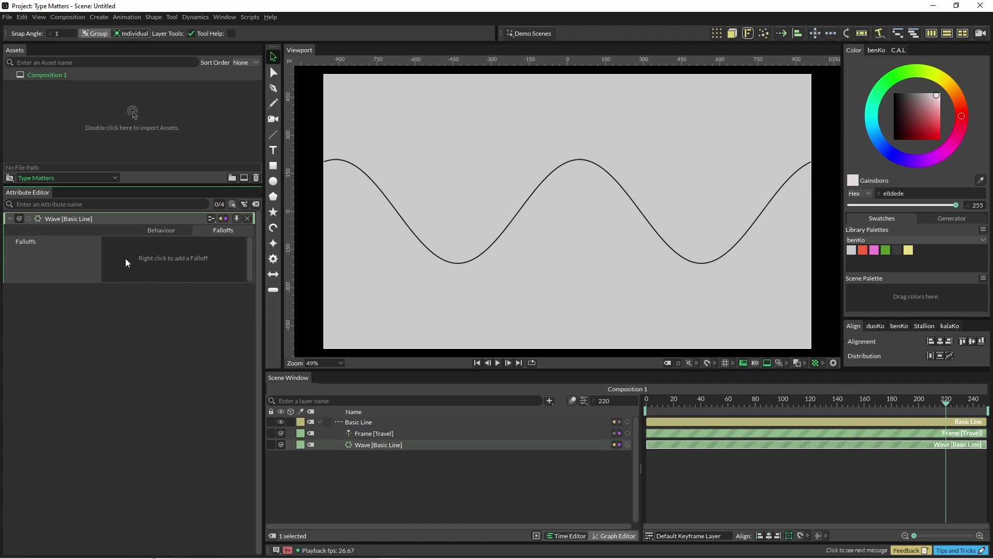
{"action": "right_click", "coordinate": [125, 259]}
{"action": "mouse_move", "coordinate": [170, 300]}
{"action": "left_click", "coordinate": [289, 299]}
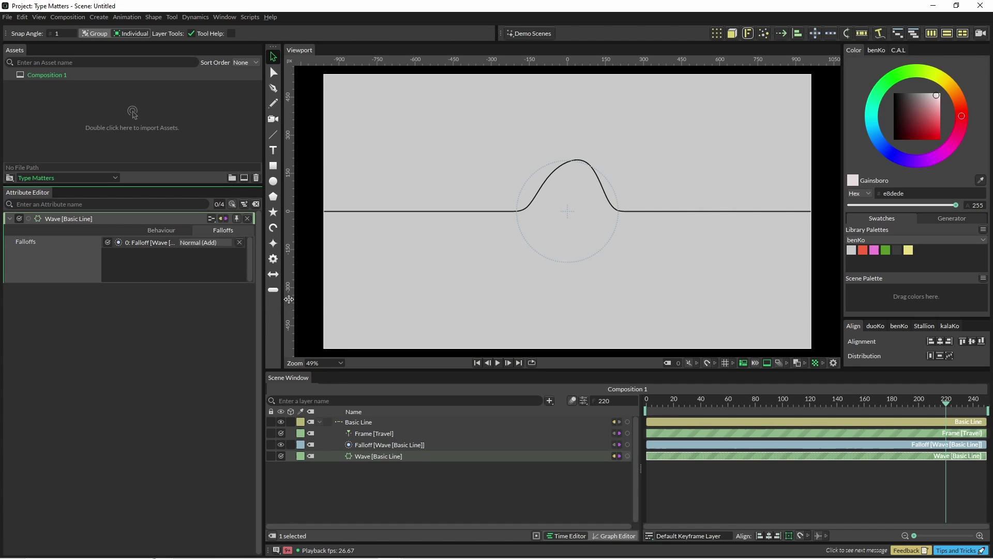
{"action": "mouse_move", "coordinate": [379, 448]}
{"action": "left_mouse_down"}
{"action": "mouse_move", "coordinate": [366, 438]}
{"action": "mouse_move", "coordinate": [381, 464]}
{"action": "mouse_move", "coordinate": [375, 444]}
{"action": "left_mouse_up"}
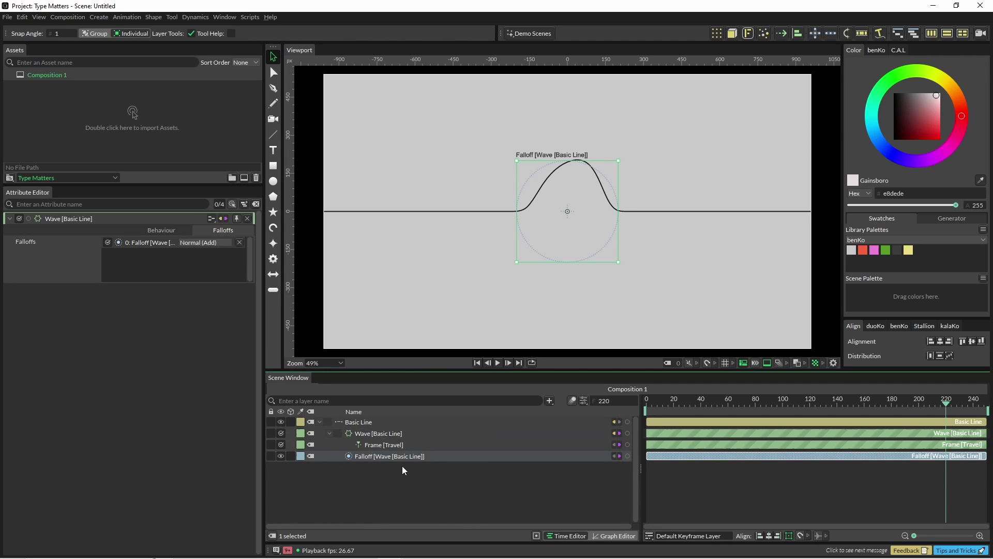
{"action": "left_click", "coordinate": [373, 456]}
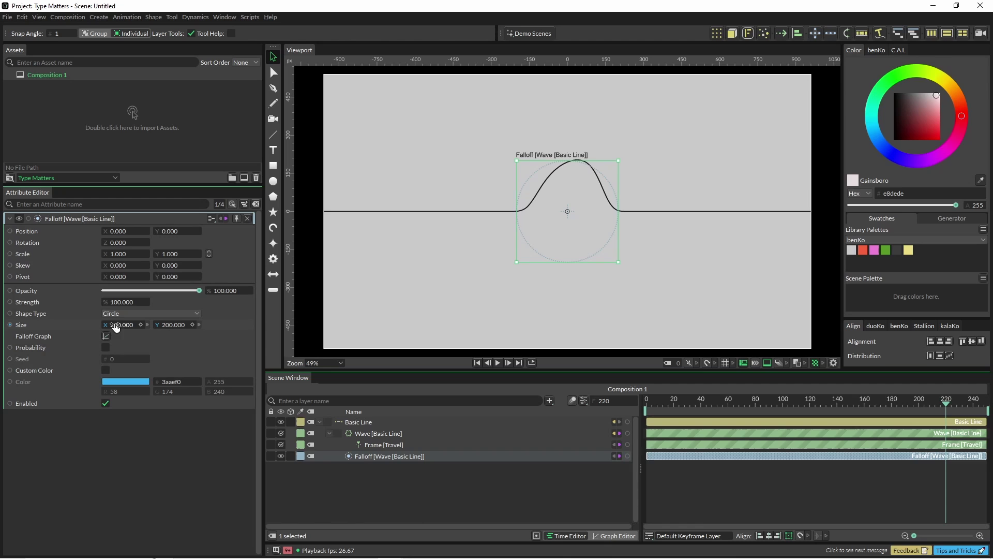
- Set the Falloff size to 866 and preview the tapering waves
{"action": "left_click_drag", "start_coordinate": [123, 330], "coordinate": [462, 207]}
{"action": "key", "text": "space"}
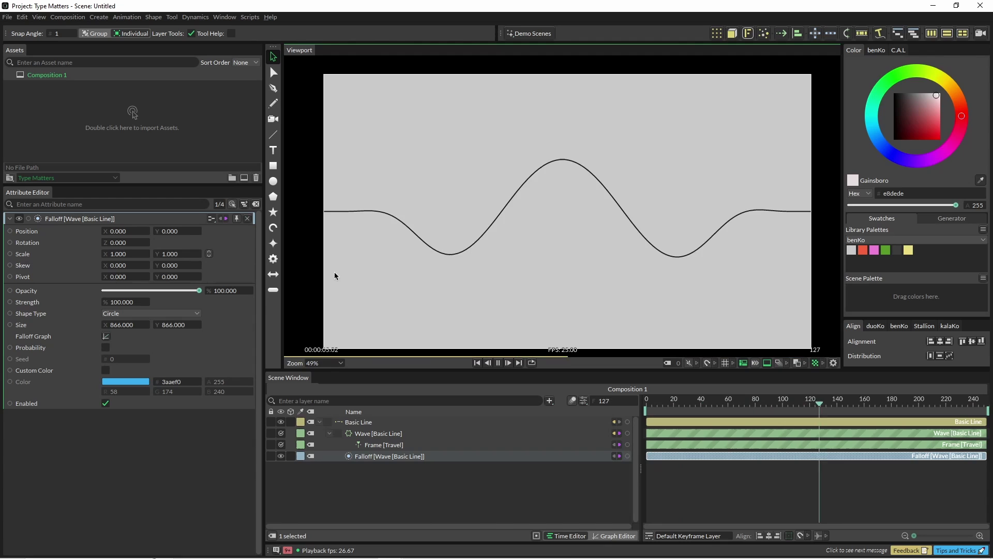
{"action": "key", "text": "space"}
- Duplicate Basic Line and give Basic Line 1's Frame behaviour an Offset of 30
{"action": "left_click", "coordinate": [321, 420]}
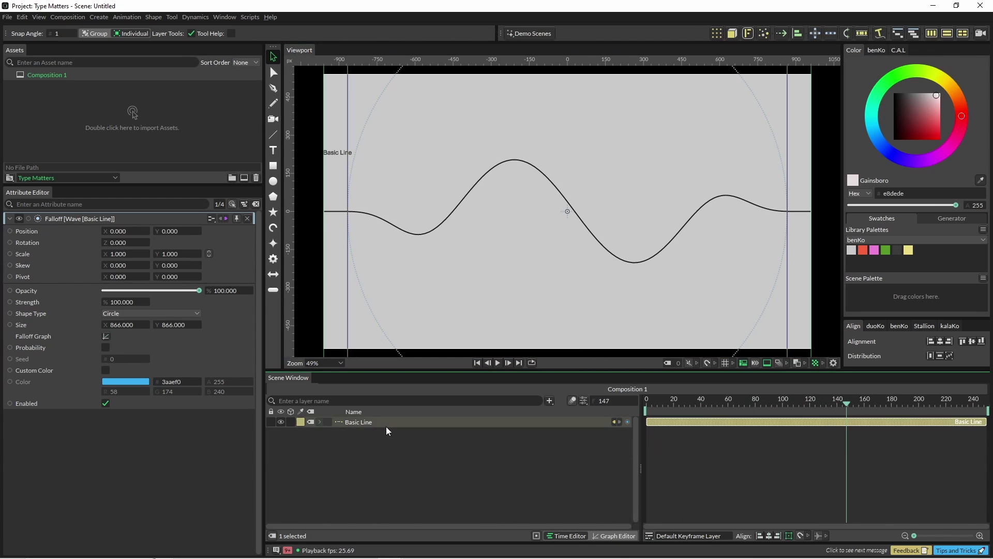
{"action": "key", "text": "ctrl+d"}
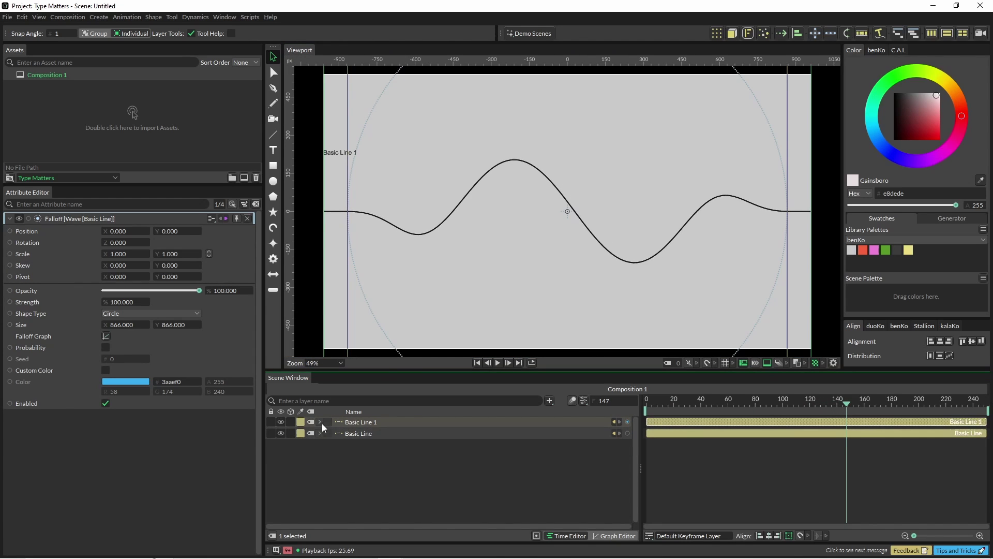
{"action": "left_click", "coordinate": [319, 421]}
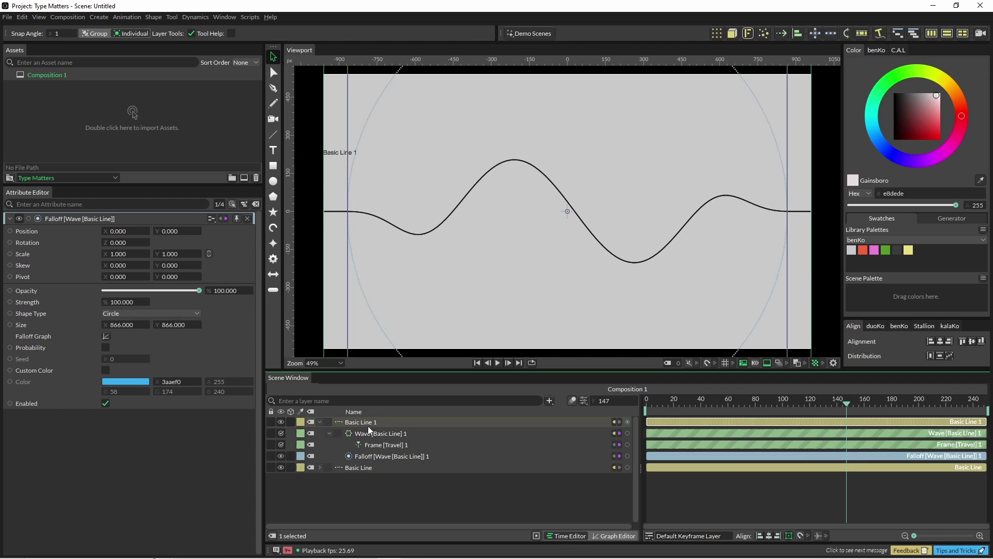
{"action": "left_click", "coordinate": [381, 446]}
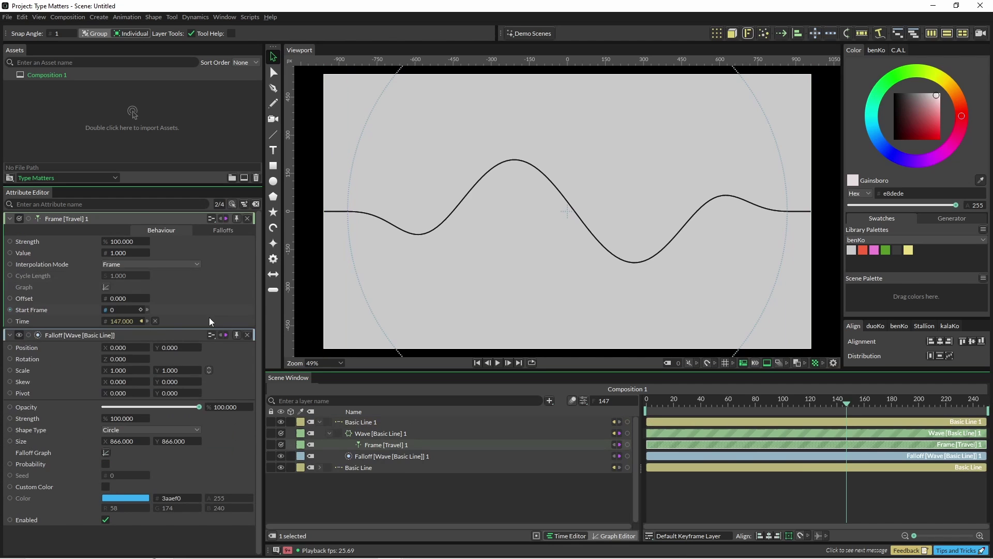
{"action": "left_click_drag", "start_coordinate": [118, 301], "coordinate": [137, 308]}
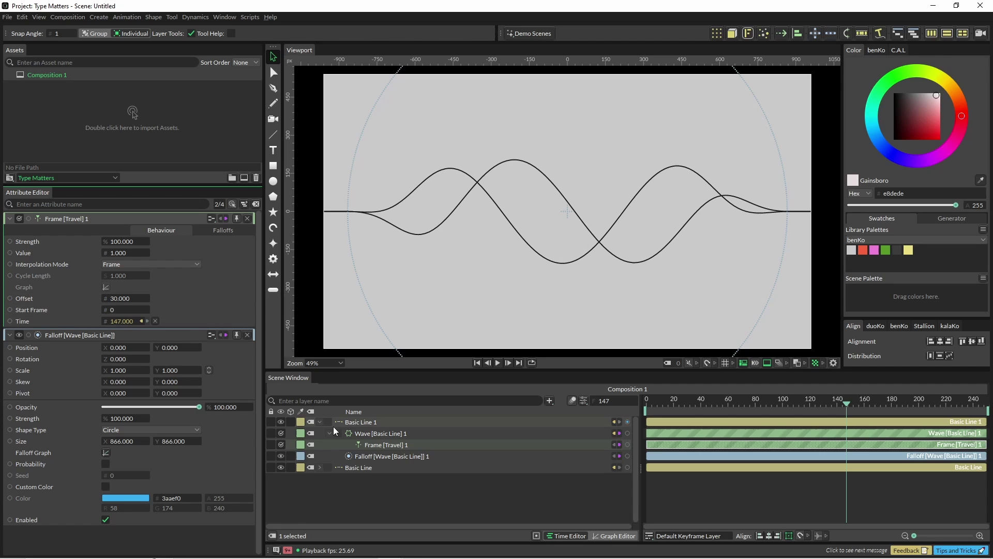
{"action": "left_click", "coordinate": [412, 493]}
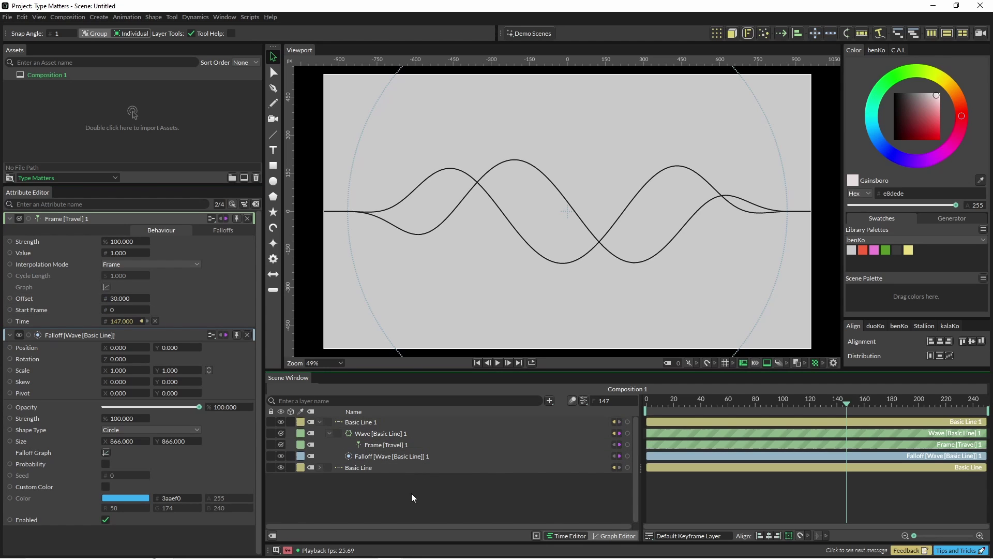
- Create a Connect Shape whose source distribution is Shape Points on Basic Line
{"action": "key", "text": "Tab"}
{"action": "type", "text": "connect"}
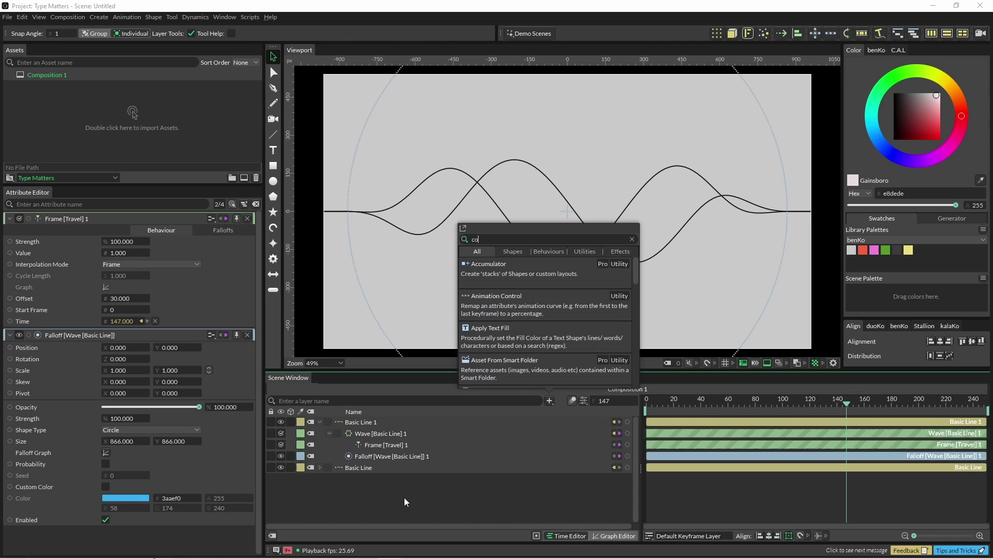
{"action": "key", "text": "Return"}
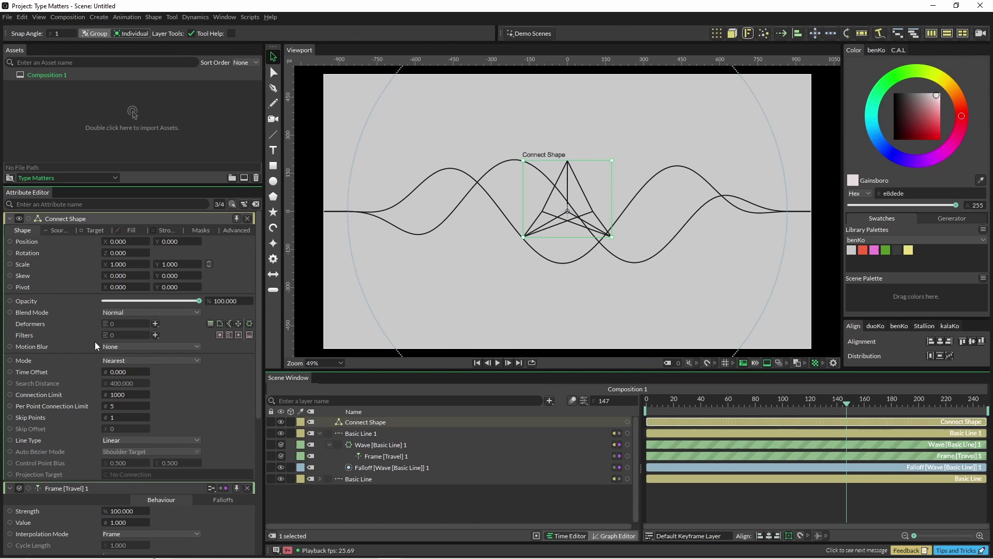
{"action": "left_click", "coordinate": [57, 230]}
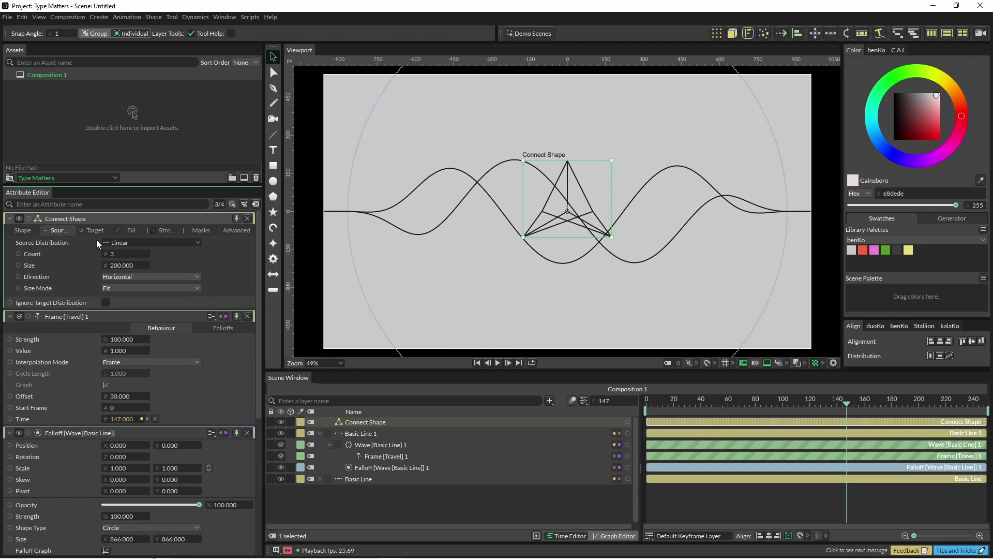
{"action": "left_click", "coordinate": [134, 242]}
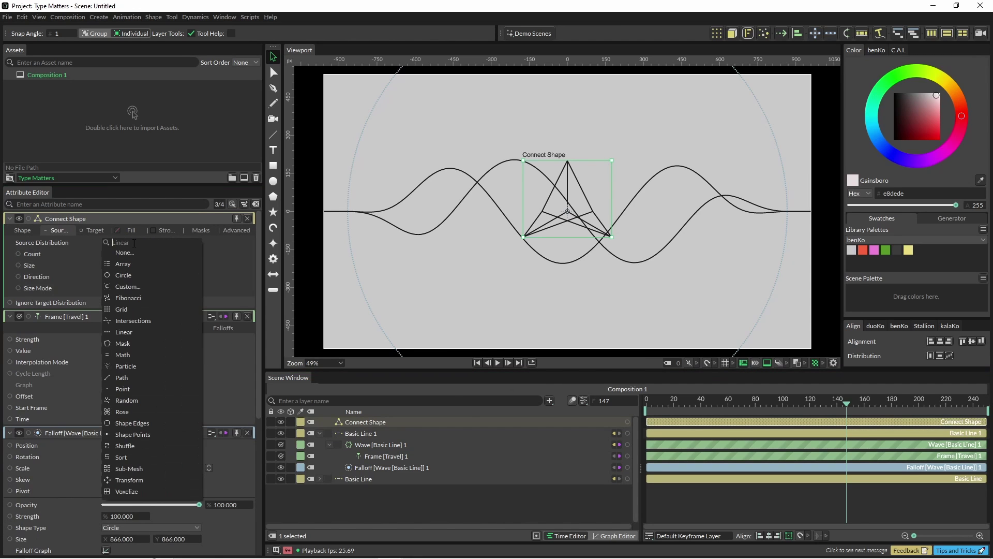
{"action": "left_click", "coordinate": [142, 434]}
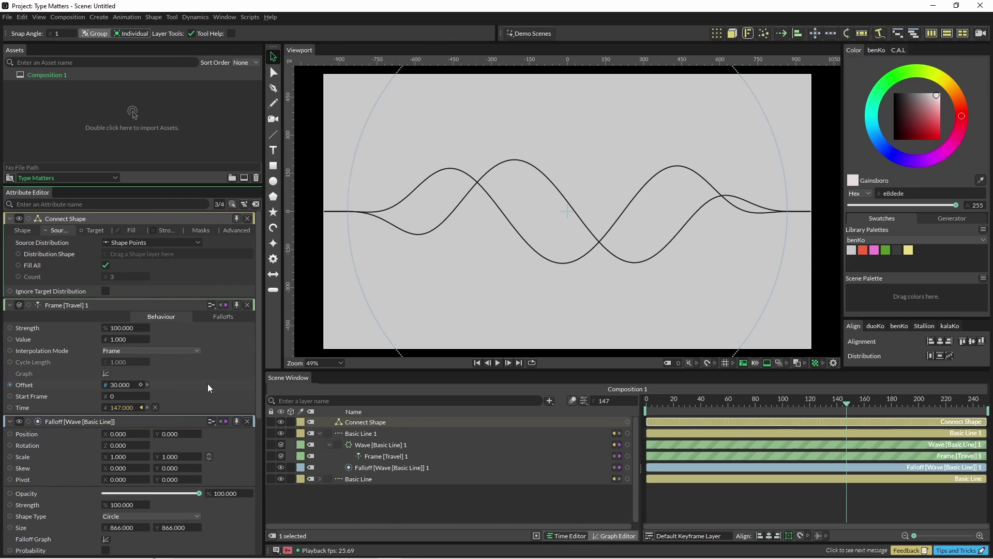
{"action": "left_click_drag", "start_coordinate": [357, 479], "coordinate": [144, 256]}
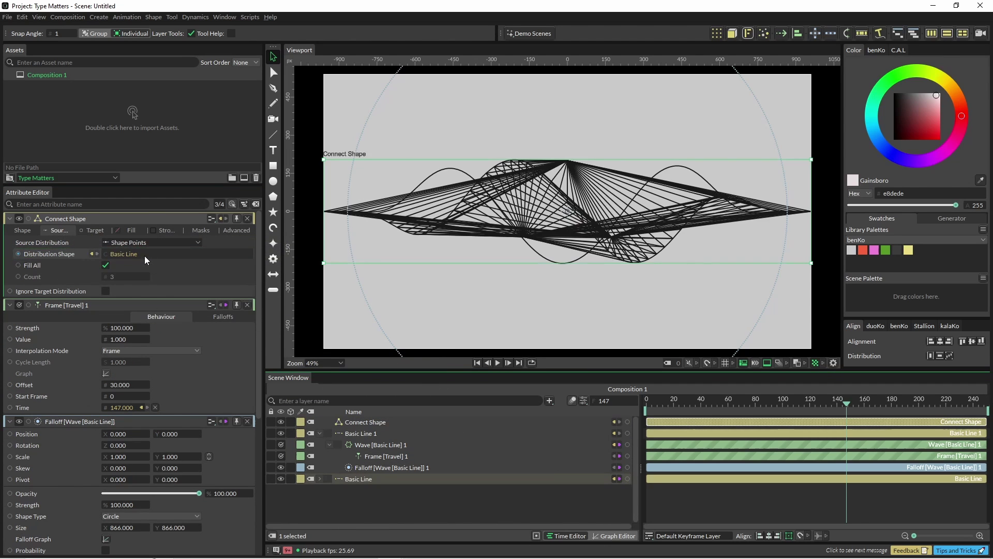
- Set the Connect Shape target distribution to Shape Points on Basic Line 1
{"action": "left_click", "coordinate": [91, 230]}
{"action": "left_click", "coordinate": [120, 243]}
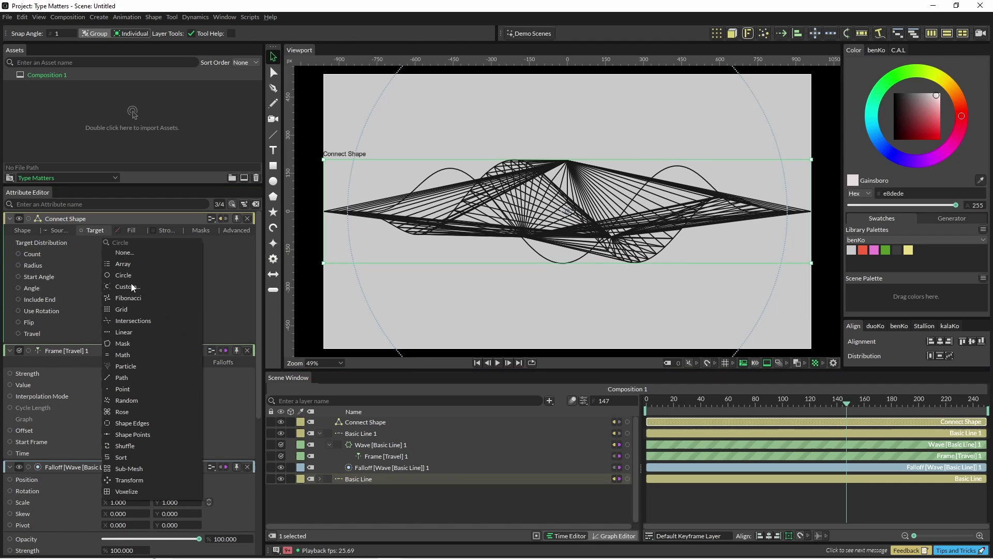
{"action": "left_click", "coordinate": [152, 434]}
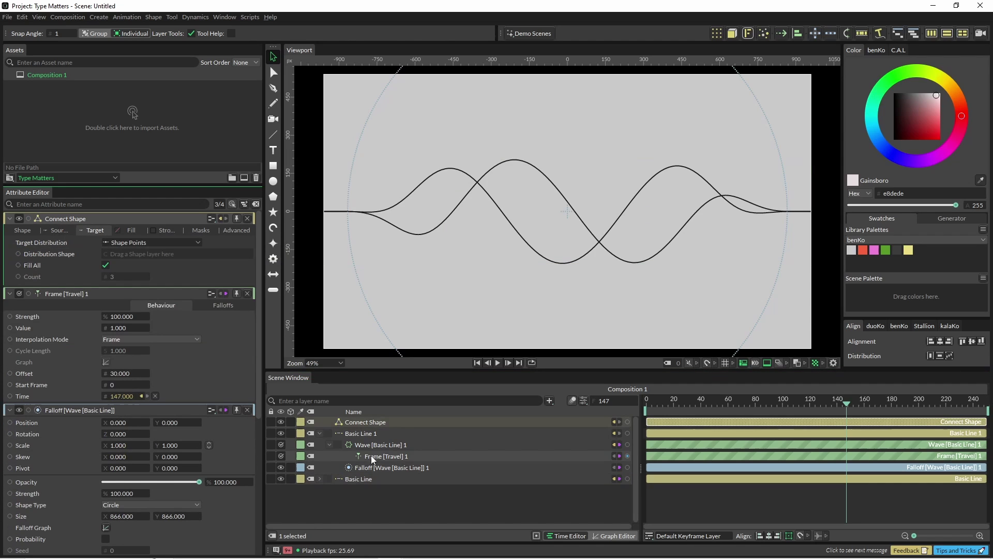
{"action": "left_click_drag", "start_coordinate": [367, 430], "coordinate": [148, 250]}
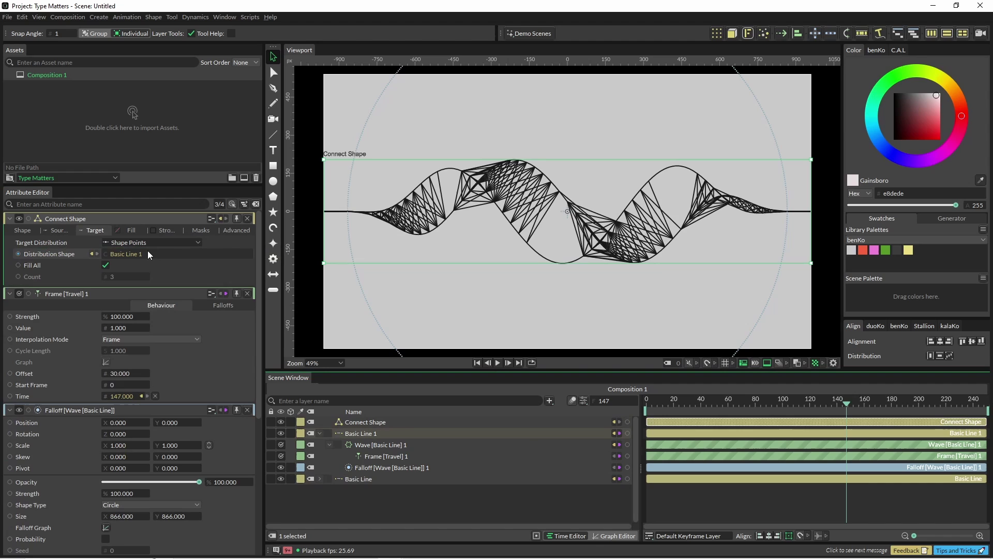
- Switch the Connect Shape Mode to Point Index and preview the vertical rungs
{"action": "left_click", "coordinate": [23, 230]}
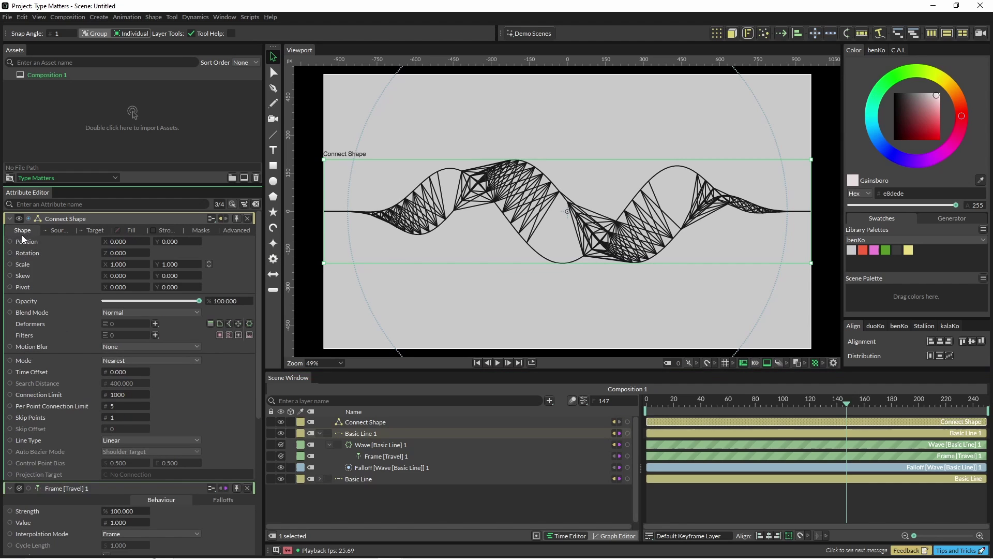
{"action": "left_click", "coordinate": [120, 371]}
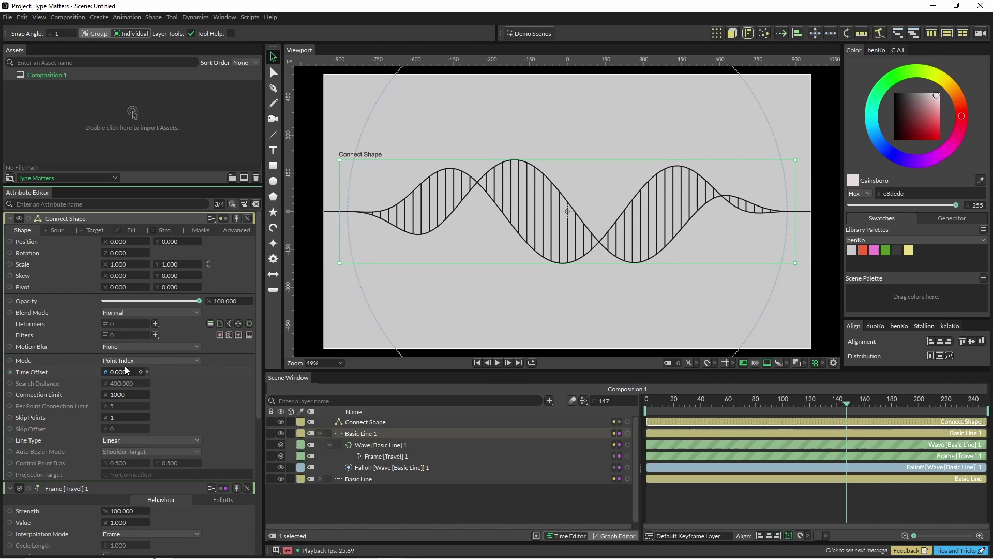
{"action": "key", "text": "space"}
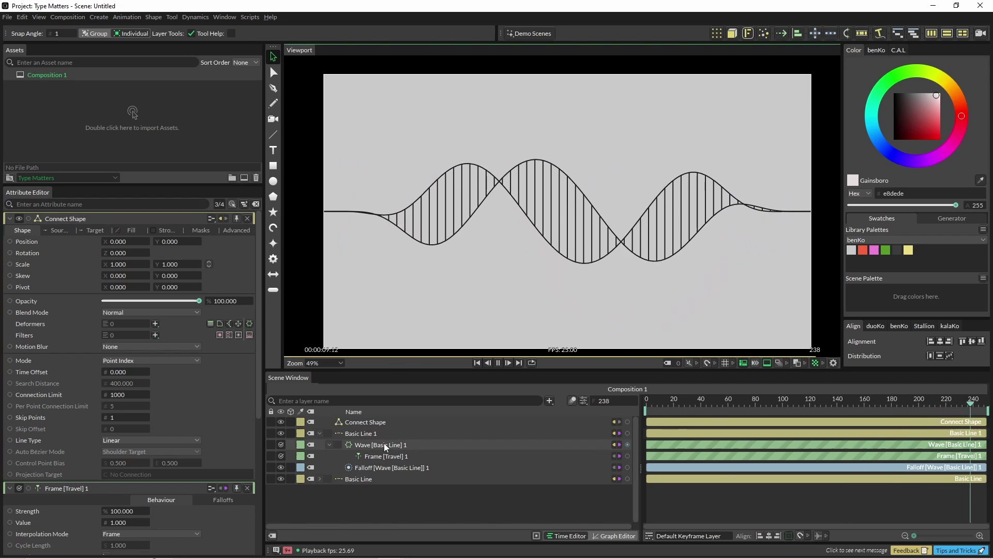
{"action": "key", "text": "space"}
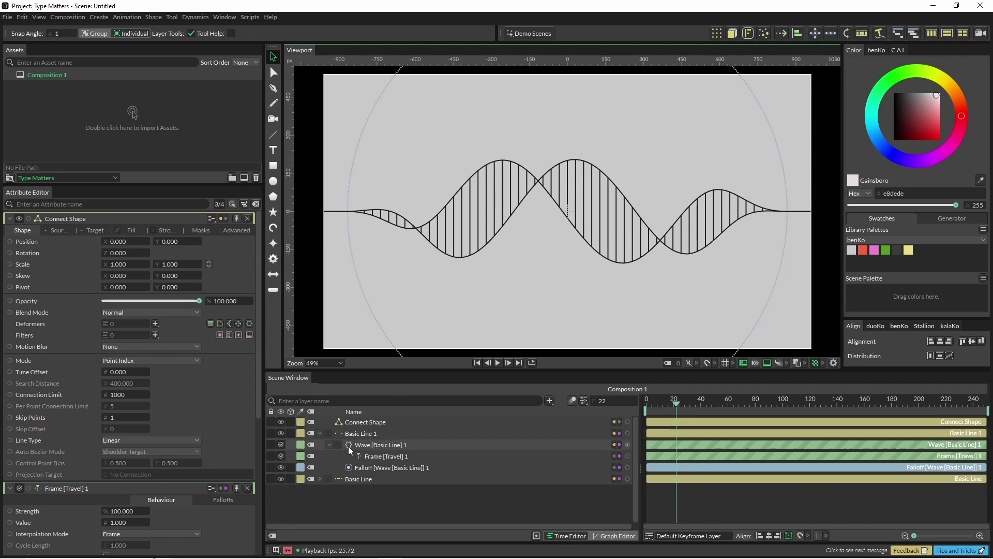
- Add a Push Along Vector deformer to Basic Line 1 with Direction X 56 and the wave Falloff
{"action": "left_click", "coordinate": [361, 433]}
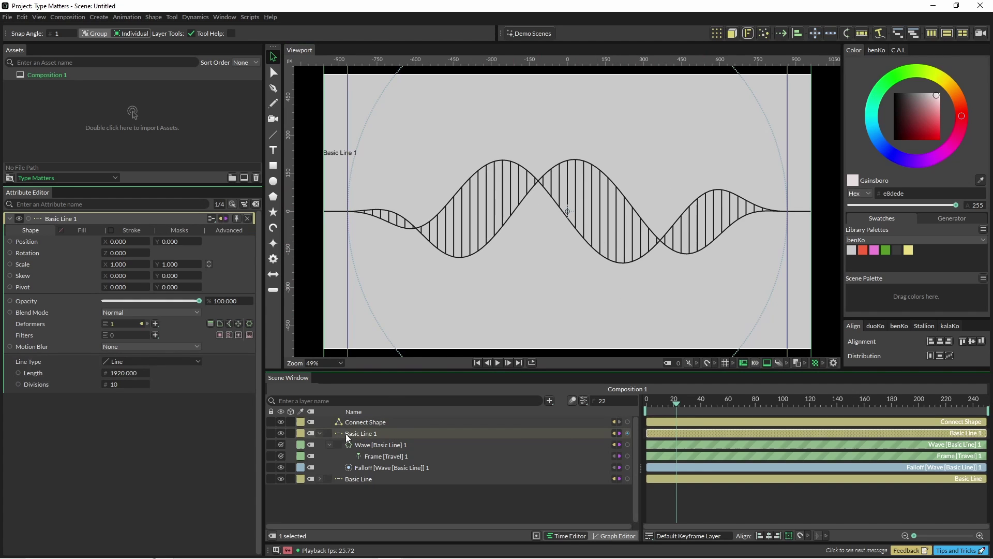
{"action": "left_click", "coordinate": [155, 324]}
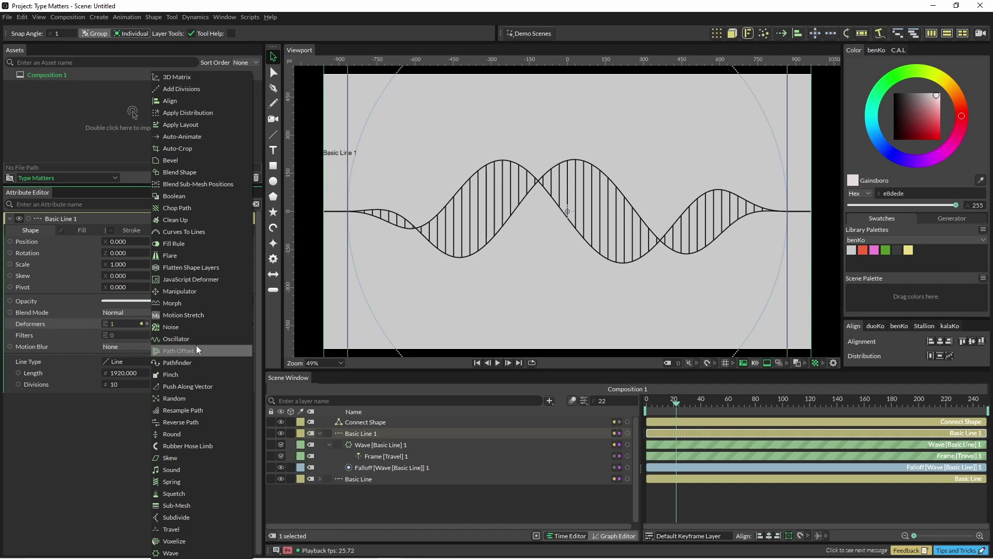
{"action": "left_click", "coordinate": [210, 385]}
{"action": "mouse_move", "coordinate": [364, 433]}
{"action": "left_mouse_down"}
{"action": "mouse_move", "coordinate": [354, 435]}
{"action": "mouse_move", "coordinate": [367, 445]}
{"action": "left_mouse_up"}
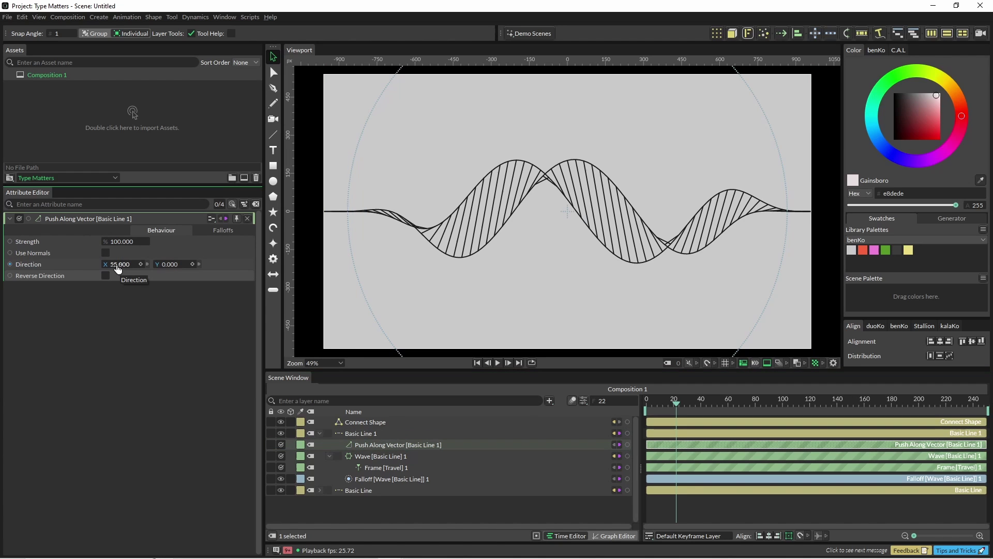
{"action": "left_click_drag", "start_coordinate": [123, 268], "coordinate": [124, 270]}
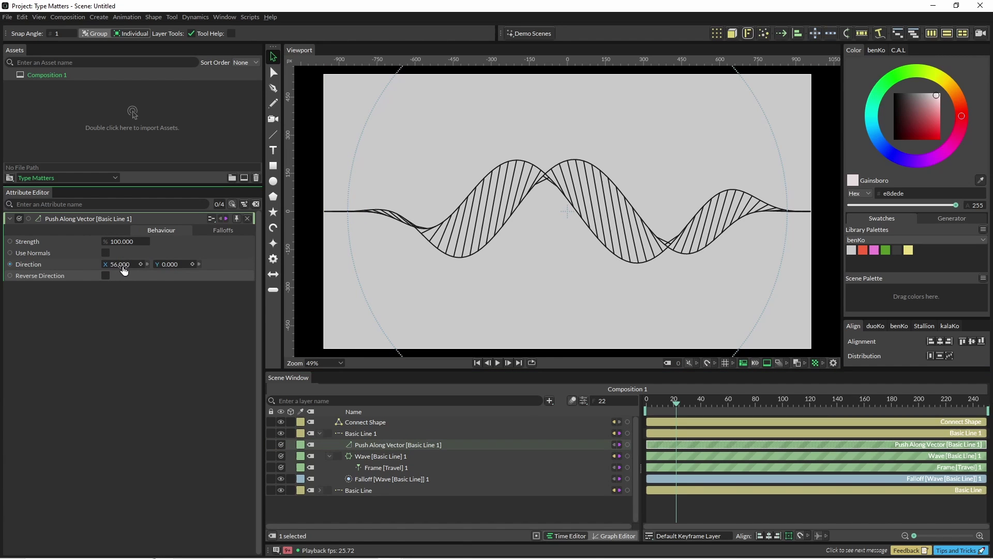
{"action": "left_click", "coordinate": [232, 230]}
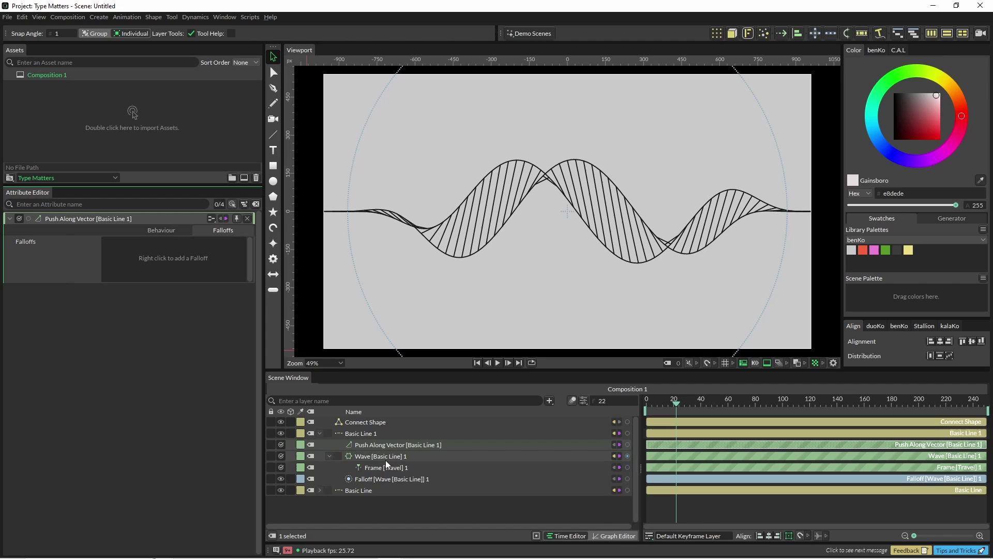
{"action": "left_click_drag", "start_coordinate": [376, 480], "coordinate": [176, 267]}
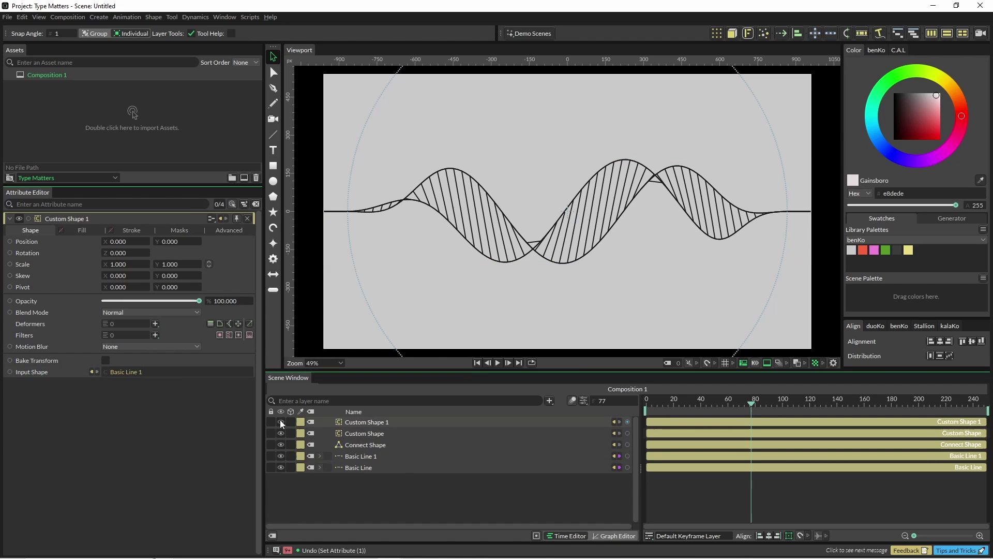
- Select the Custom Shape layer that takes Basic Line as input
{"action": "left_click", "coordinate": [366, 432]}
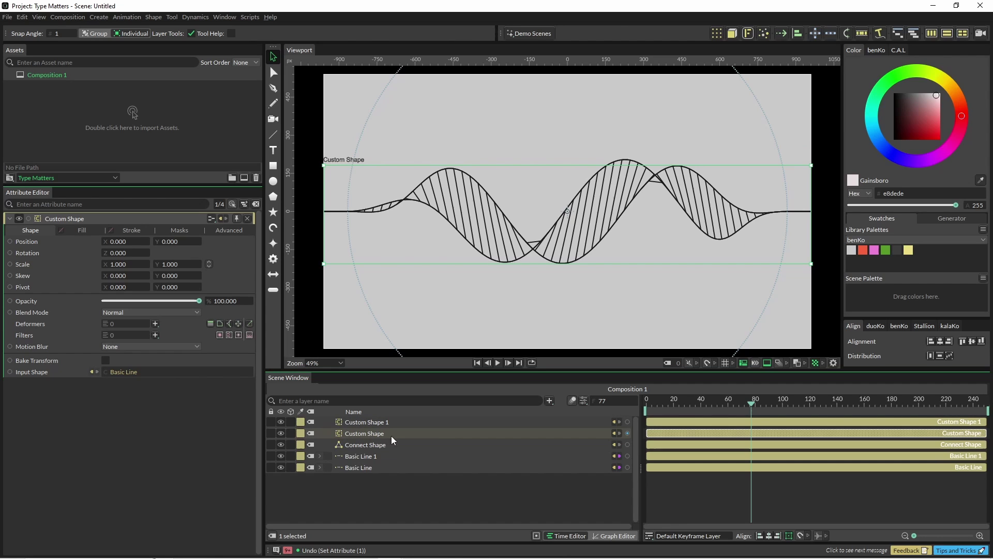
- Nest a Blend Shape deformer under Custom Shape, using Custom Shape 1 as input at strength 100
{"action": "left_click", "coordinate": [155, 324]}
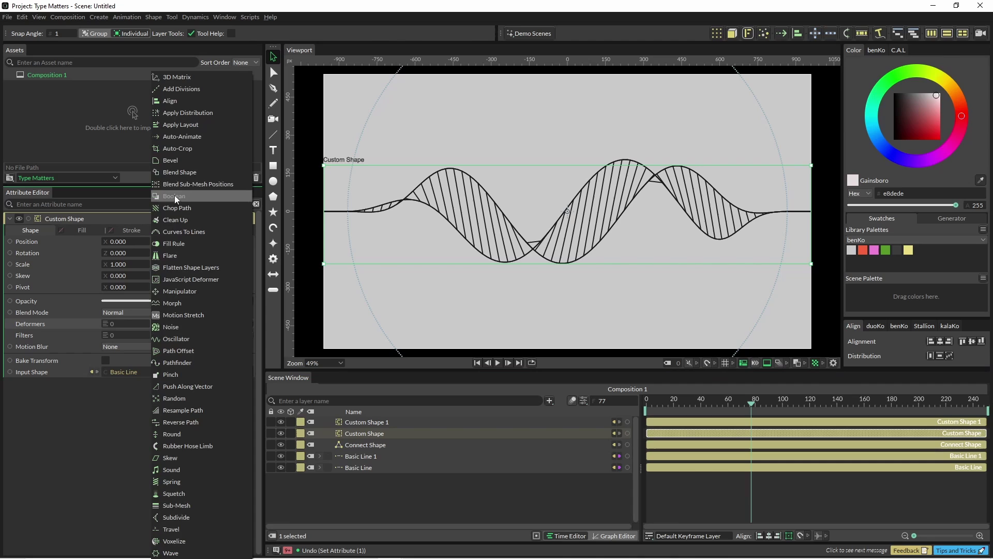
{"action": "left_click", "coordinate": [181, 174]}
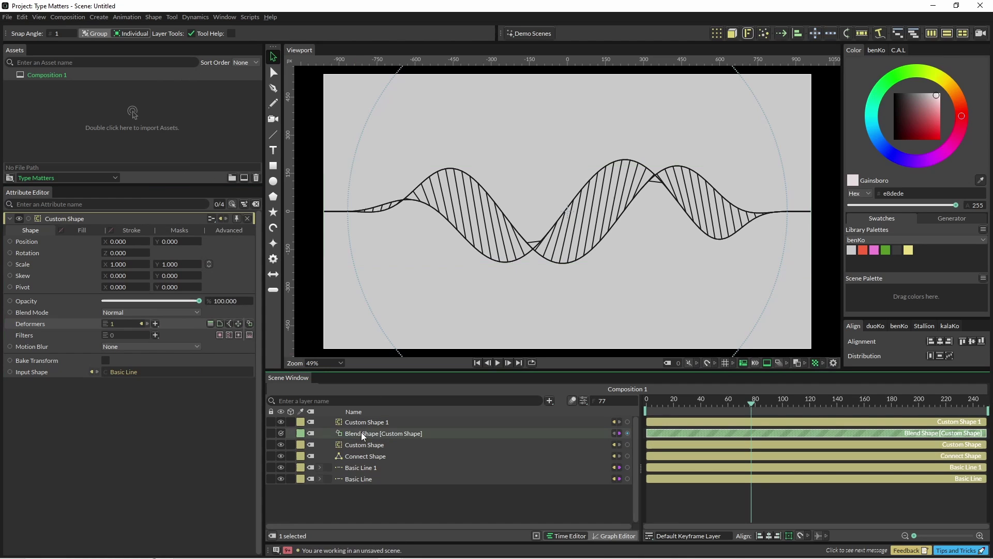
{"action": "left_click_drag", "start_coordinate": [361, 432], "coordinate": [387, 443]}
{"action": "left_click", "coordinate": [383, 443]}
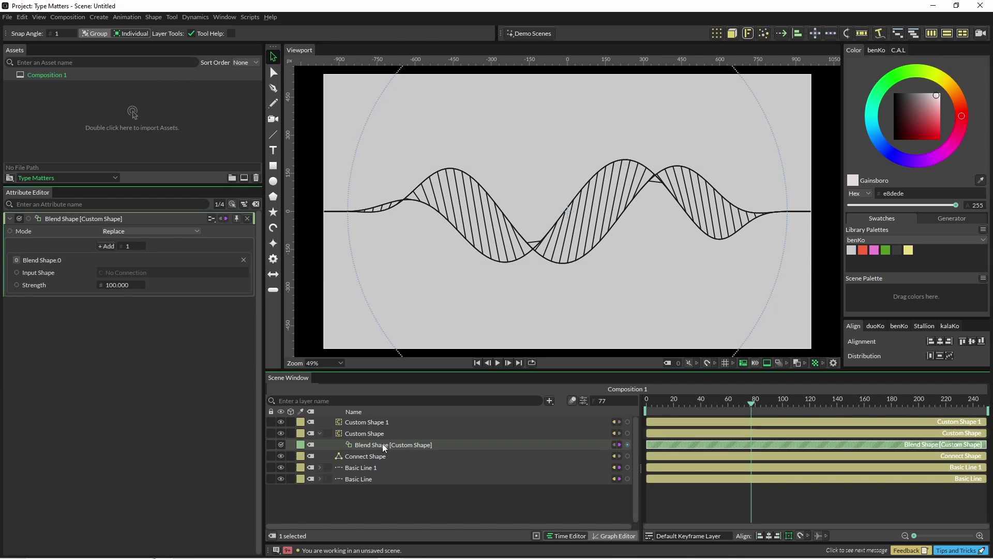
{"action": "left_click_drag", "start_coordinate": [369, 423], "coordinate": [161, 273]}
{"action": "double_click", "coordinate": [119, 284]}
{"action": "type", "text": "3"}
{"action": "key", "text": "Return"}
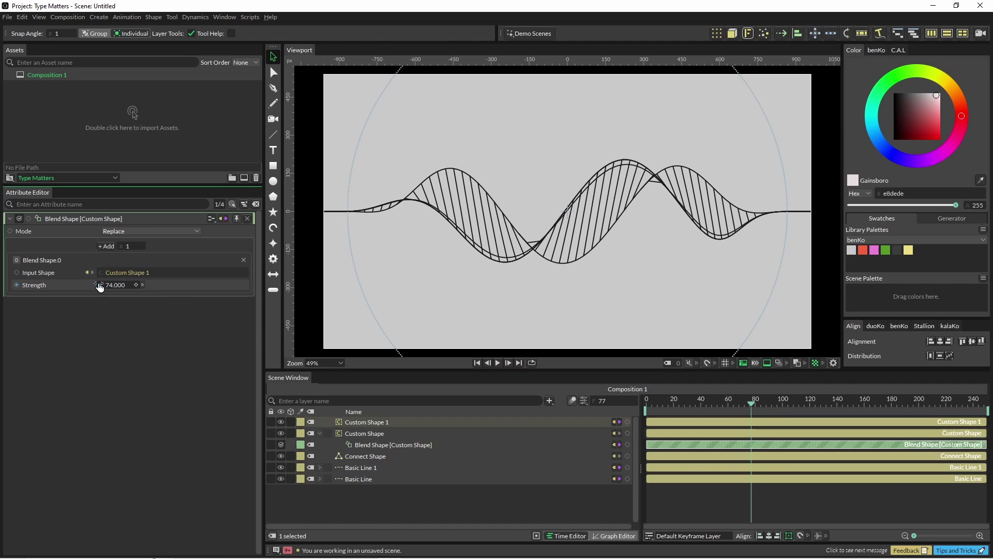
{"action": "left_click_drag", "start_coordinate": [63, 283], "coordinate": [111, 285]}
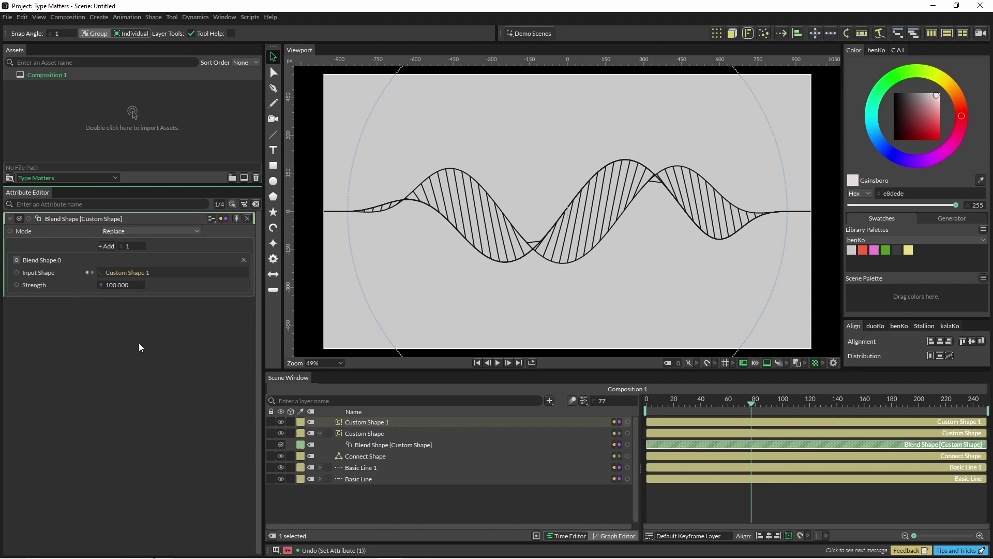
- Drive the Blend Shape Strength with a Stagger behaviour nested under Blend Shape
{"action": "right_click", "coordinate": [88, 287]}
{"action": "right_click", "coordinate": [76, 287]}
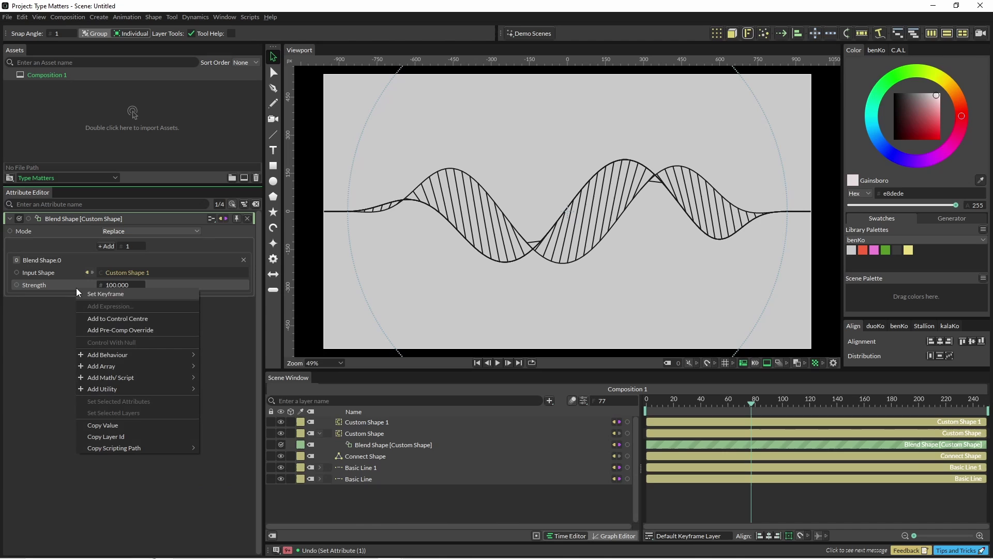
{"action": "mouse_move", "coordinate": [126, 354]}
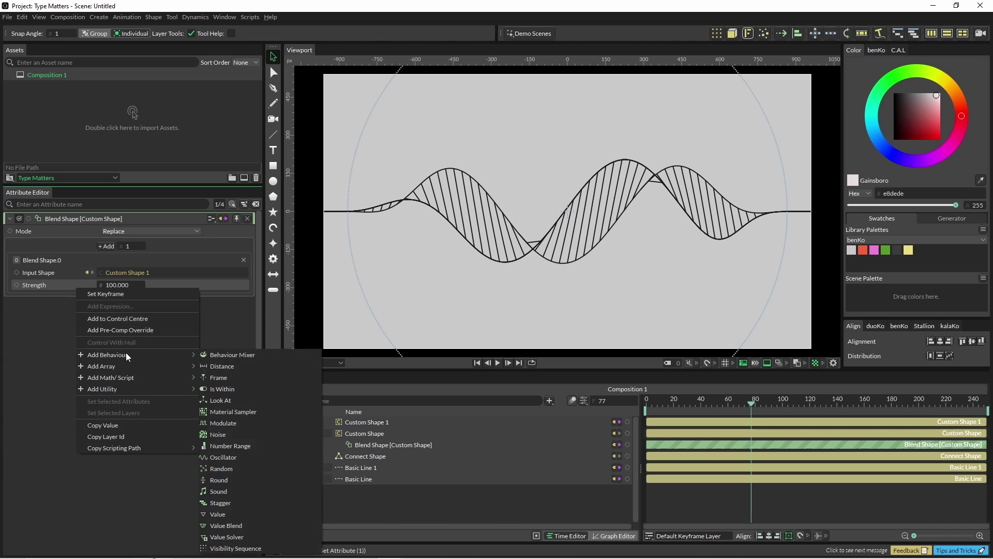
{"action": "left_click", "coordinate": [231, 503]}
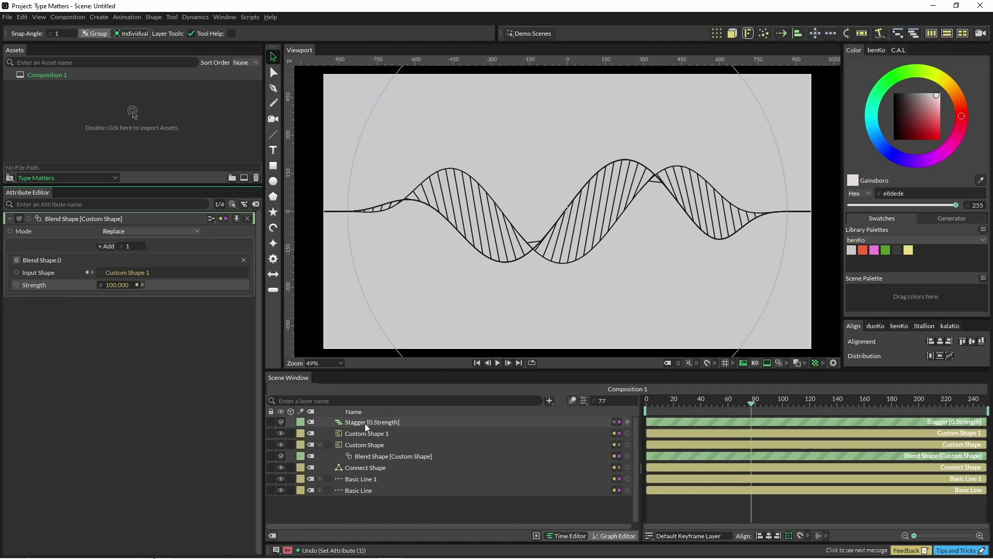
{"action": "left_click_drag", "start_coordinate": [365, 423], "coordinate": [394, 456]}
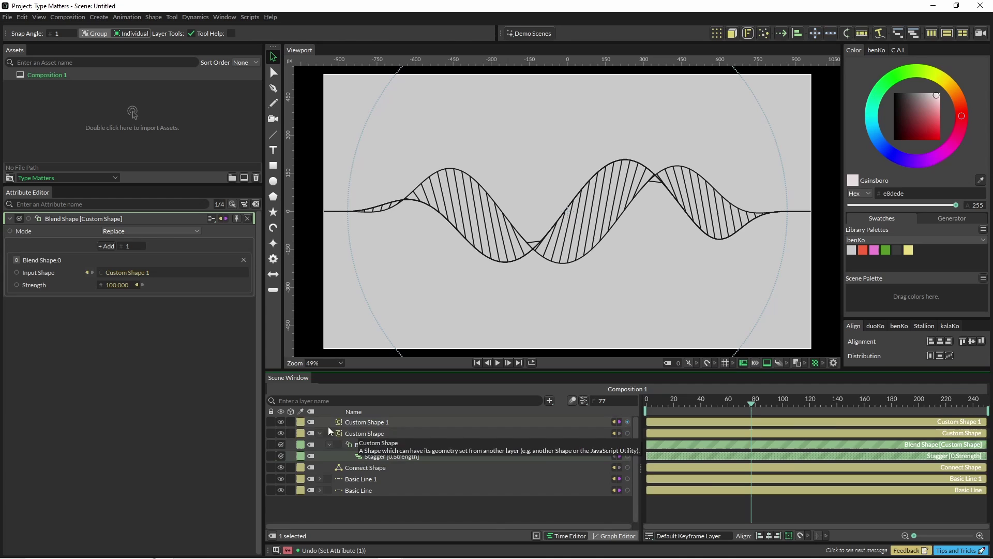
{"action": "left_click", "coordinate": [389, 431]}
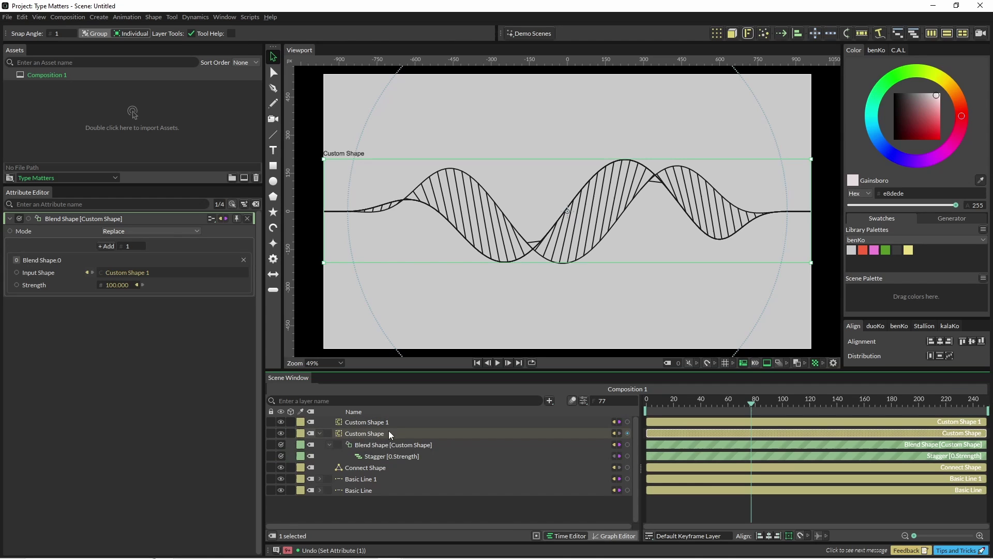
{"action": "left_click", "coordinate": [361, 435]}
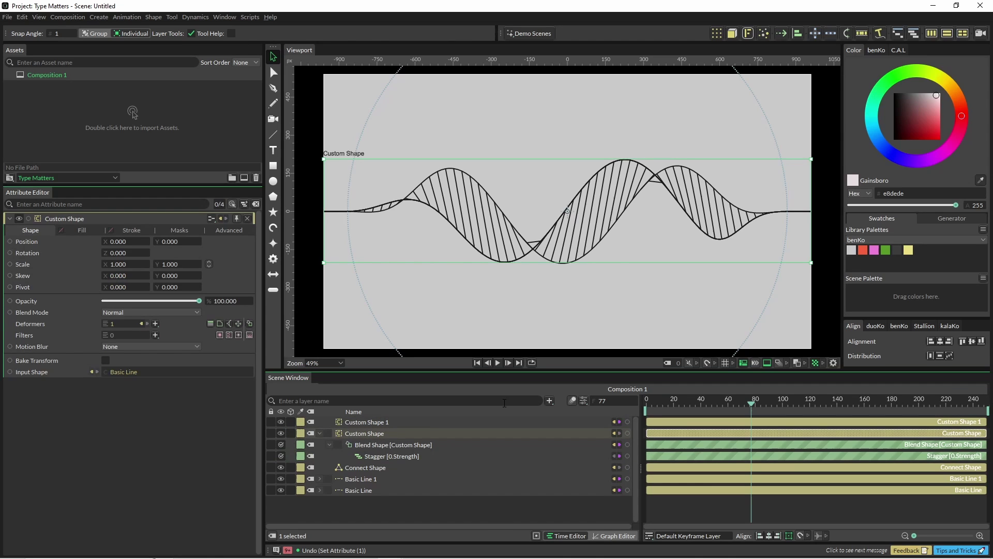
- Add a Duplicator to Custom Shape with Point distribution and Count 16, then preview the mesh
{"action": "left_click", "coordinate": [718, 35]}
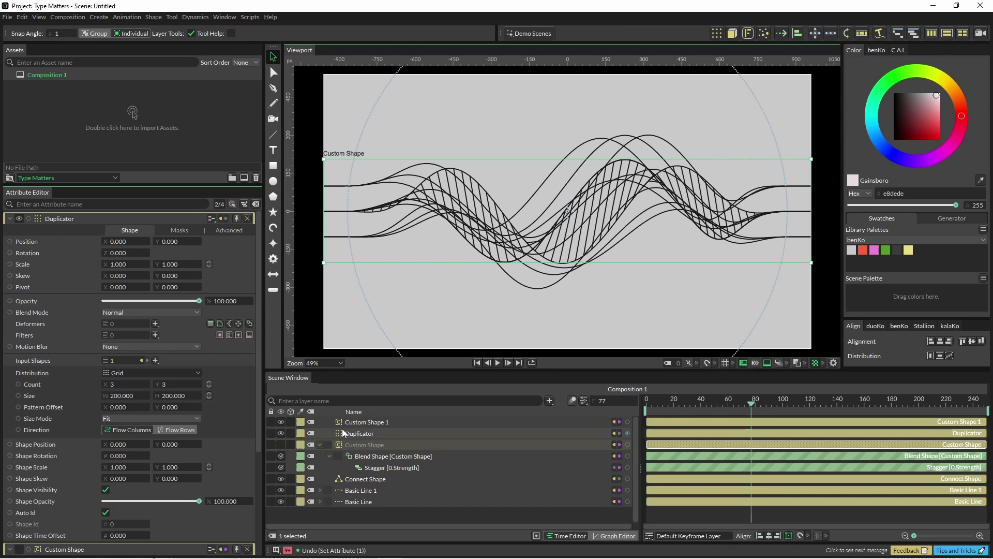
{"action": "left_click", "coordinate": [346, 433]}
{"action": "left_click", "coordinate": [132, 373]}
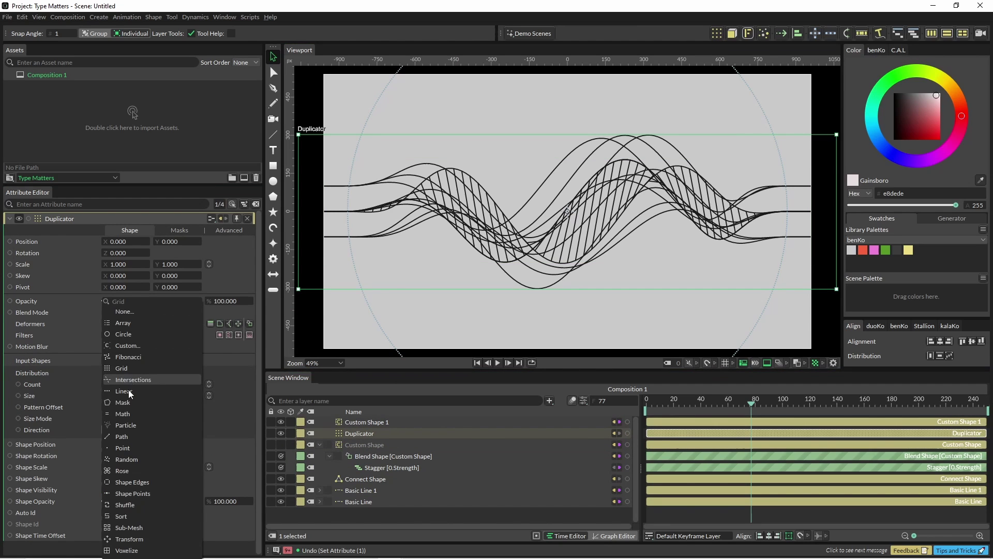
{"action": "left_click", "coordinate": [129, 447]}
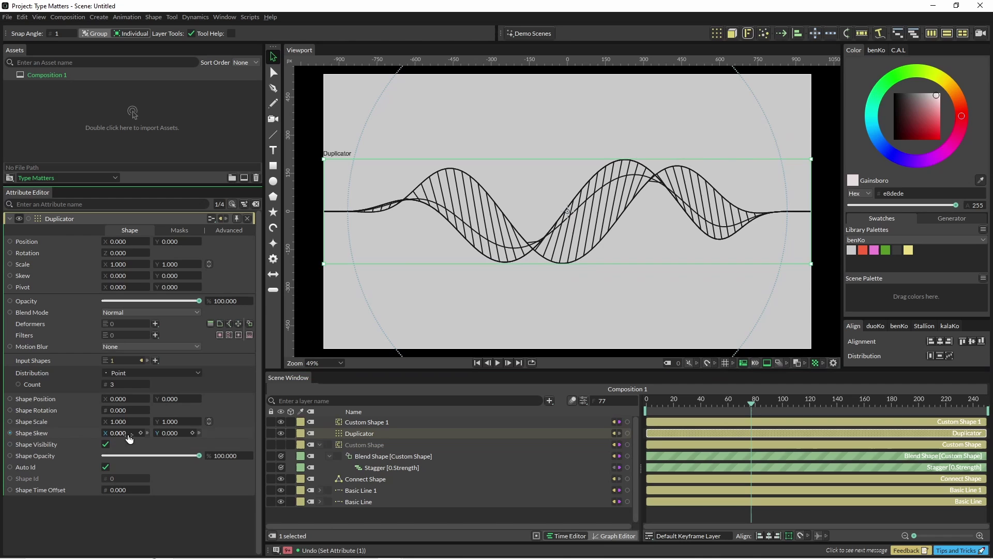
{"action": "scroll", "coordinate": [132, 385], "scroll_direction": "up", "scroll_amount": 8}
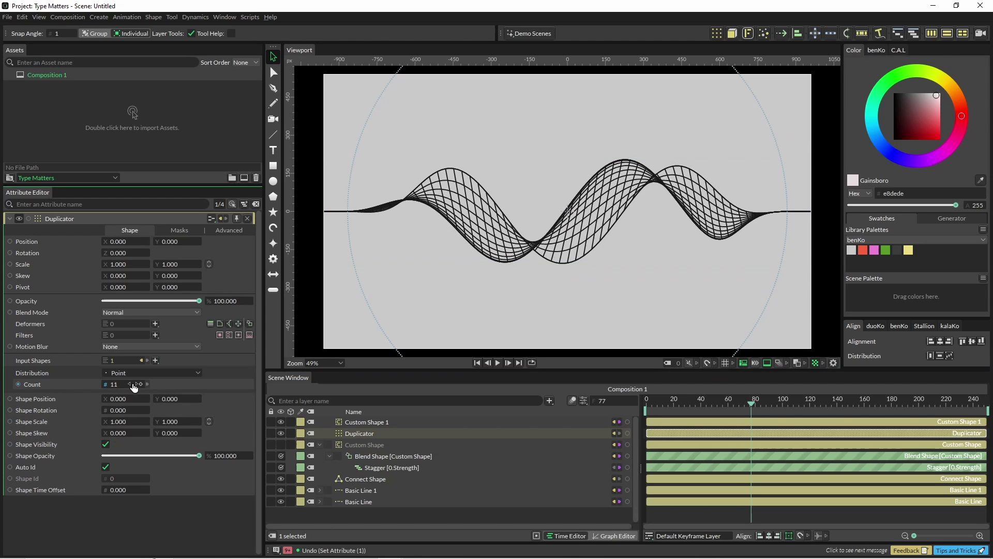
{"action": "scroll", "coordinate": [133, 384], "scroll_direction": "up", "scroll_amount": 5}
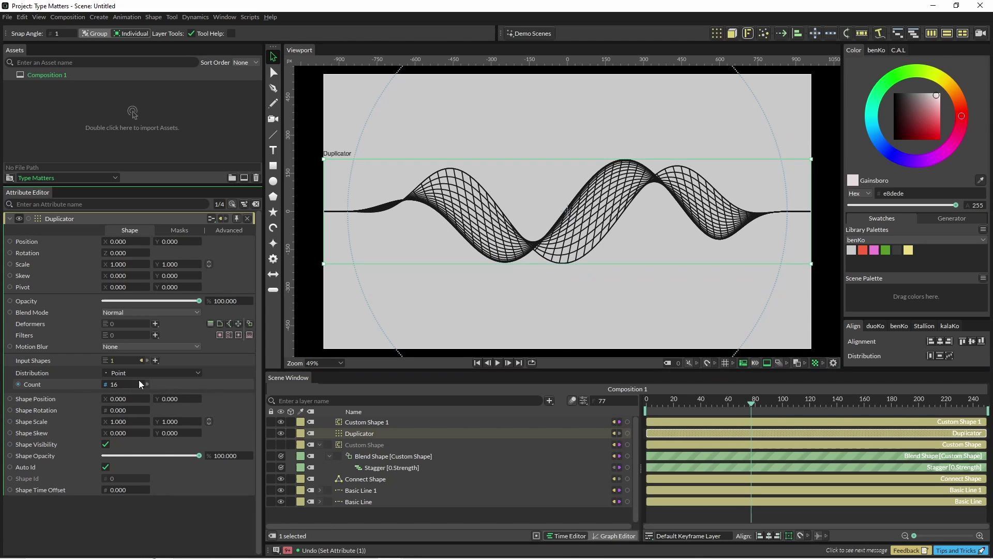
{"action": "key", "text": "space"}
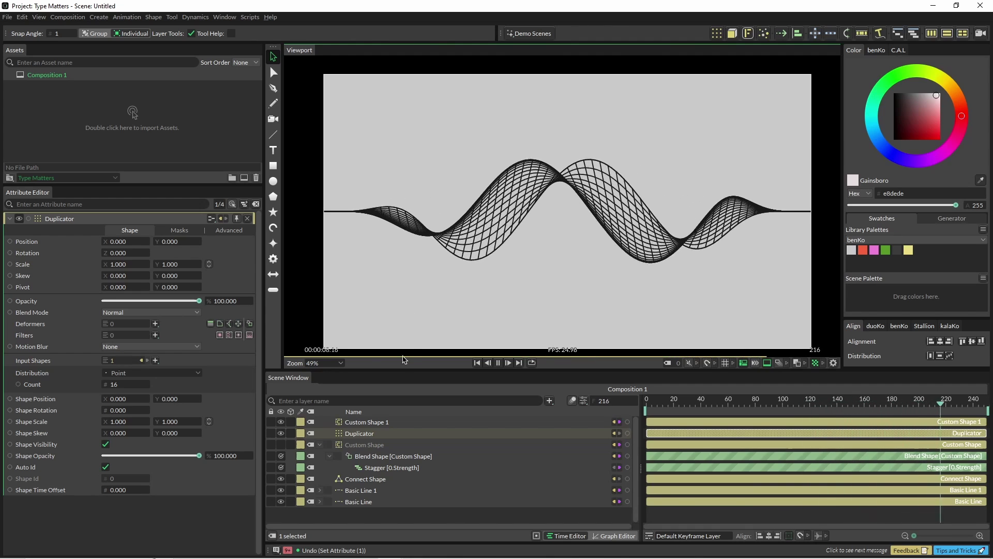
{"action": "key", "text": "space"}
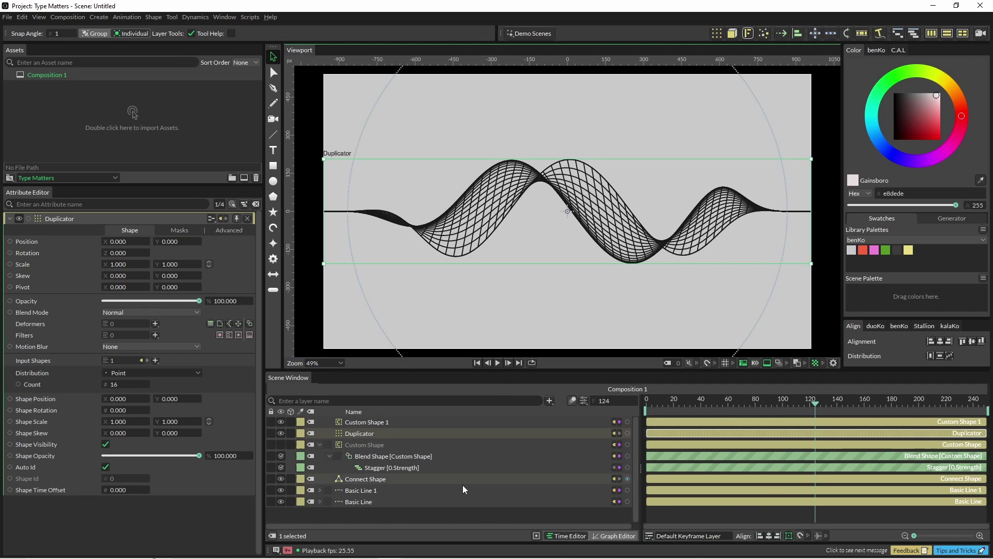
- Set the Connect Shape's stroke width to 1 and colour it red (f4623e)
{"action": "left_click", "coordinate": [363, 481]}
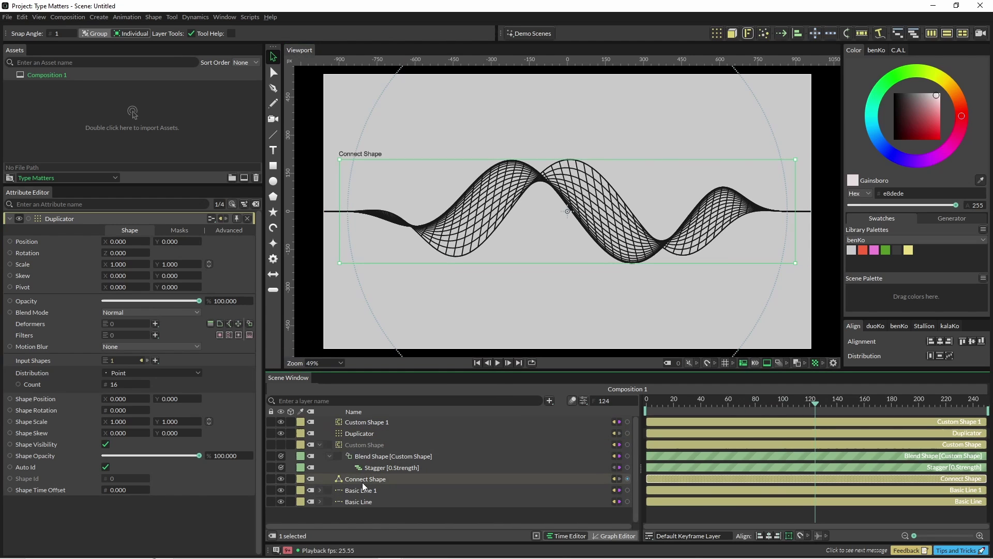
{"action": "left_click", "coordinate": [164, 230]}
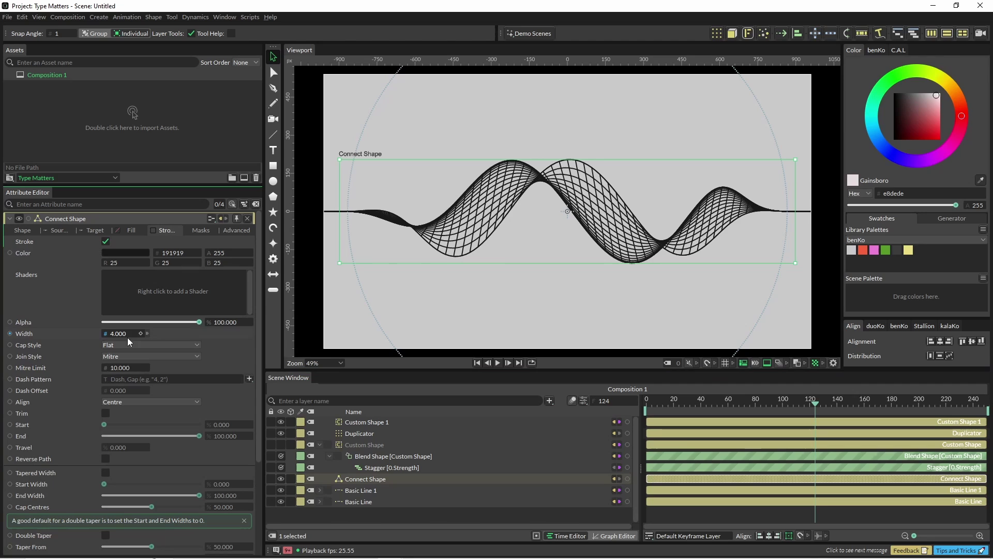
{"action": "type", "text": "1"}
{"action": "key", "text": "Return"}
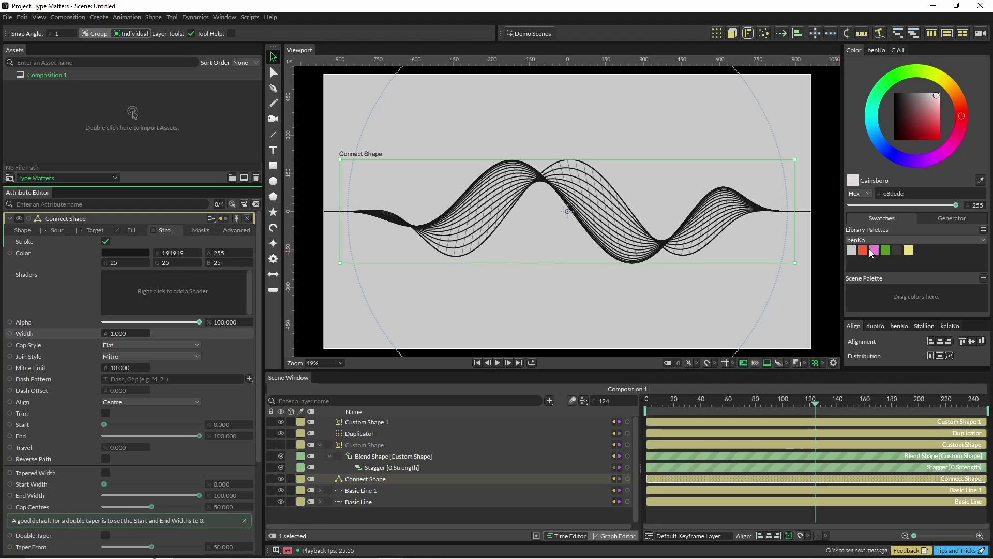
{"action": "left_click_drag", "start_coordinate": [116, 253], "coordinate": [116, 250]}
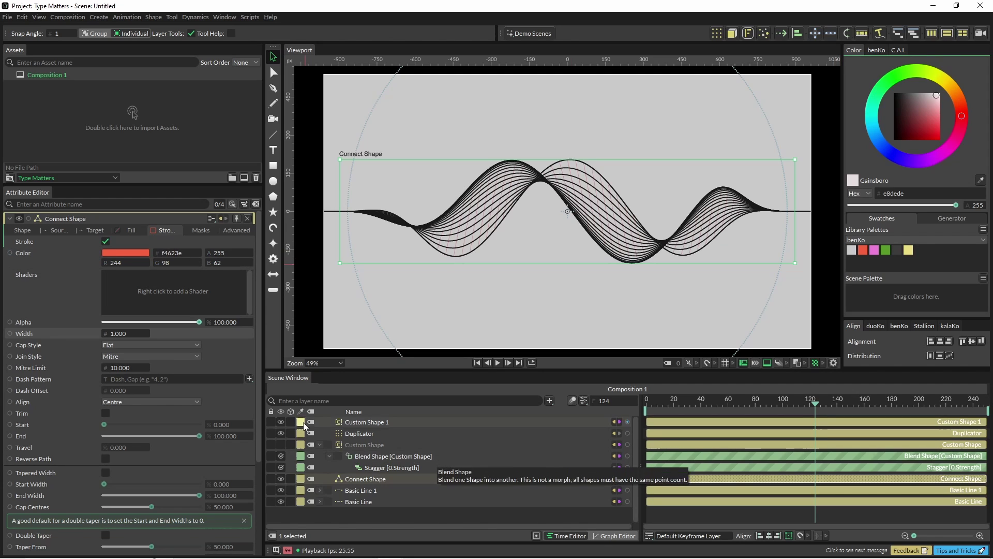
- Turn on the Custom Shape's stroke, coloured f4623e at width 1
{"action": "left_click", "coordinate": [361, 445]}
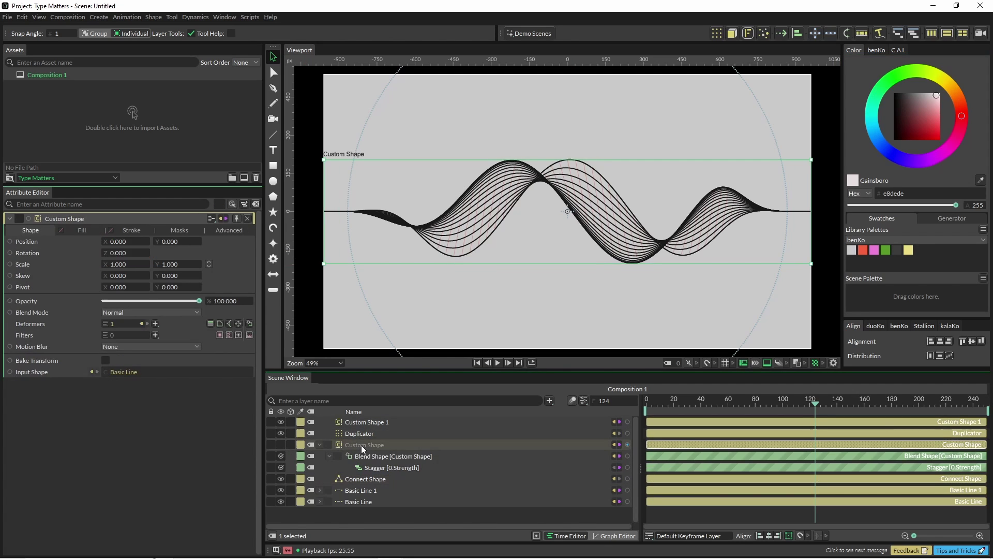
{"action": "left_click", "coordinate": [131, 229]}
{"action": "left_click", "coordinate": [107, 240]}
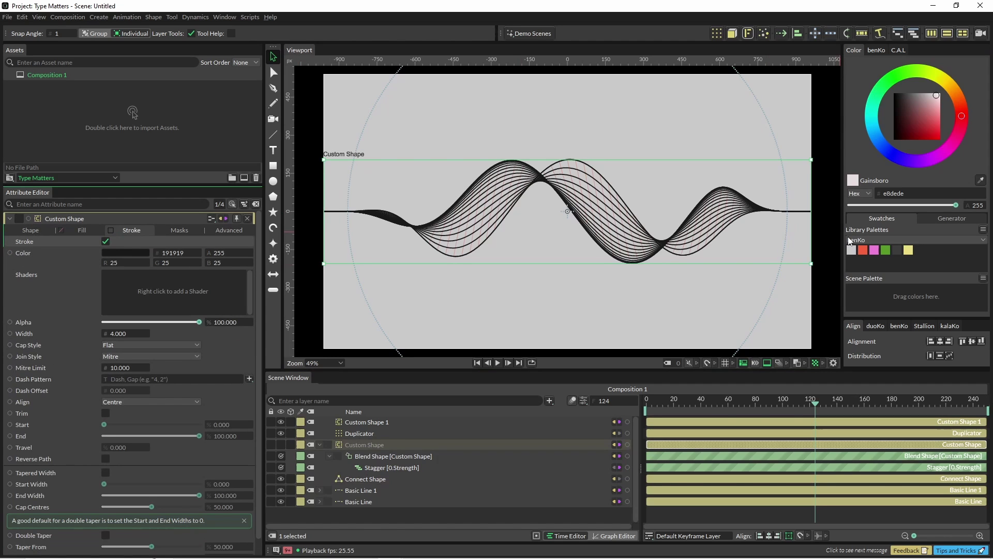
{"action": "left_click_drag", "start_coordinate": [142, 249], "coordinate": [128, 252]}
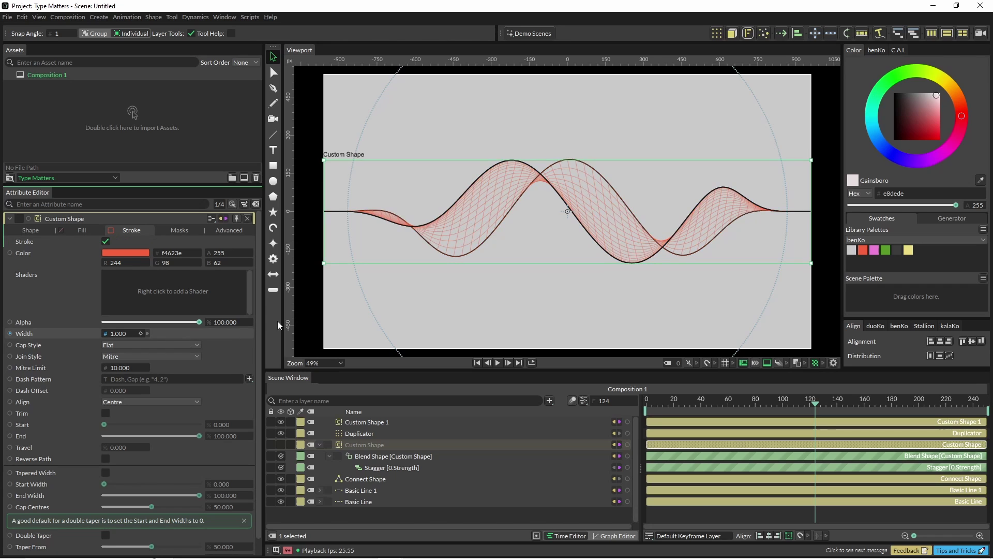
{"action": "left_click", "coordinate": [306, 289]}
- Preview the red mesh animation, then try a thicker stroke width and undo it
{"action": "key", "text": "space"}
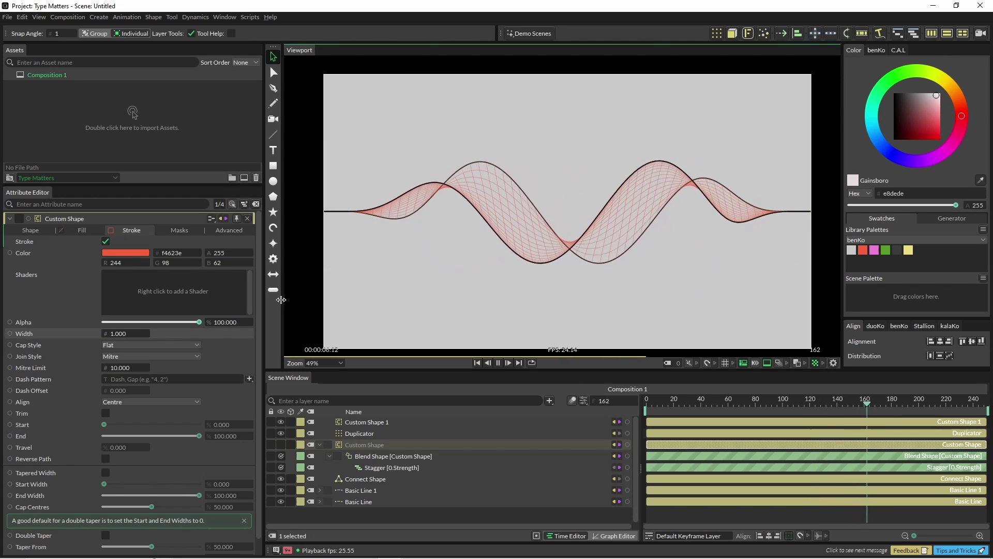
{"action": "key", "text": "space"}
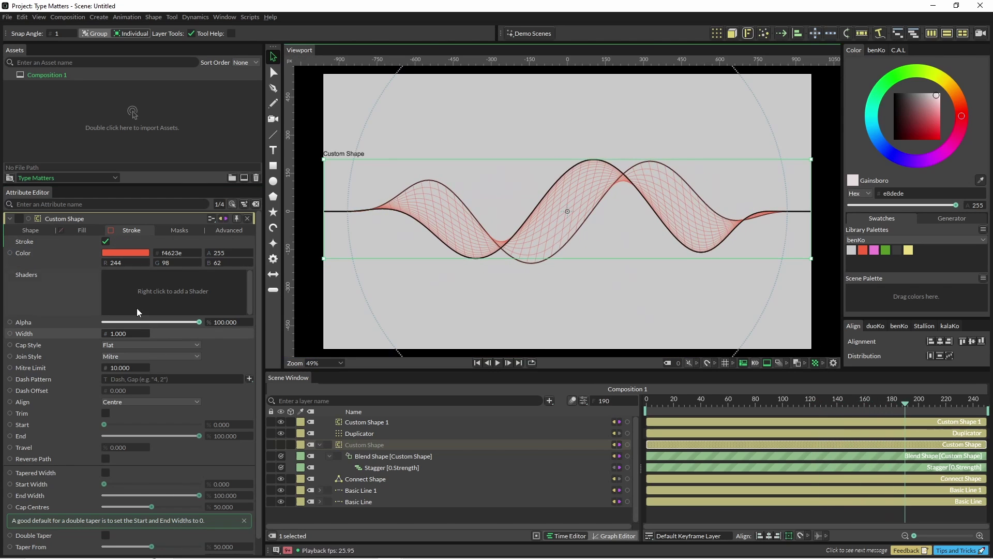
{"action": "left_click_drag", "start_coordinate": [124, 337], "coordinate": [153, 337]}
{"action": "key", "text": "ctrl+z"}
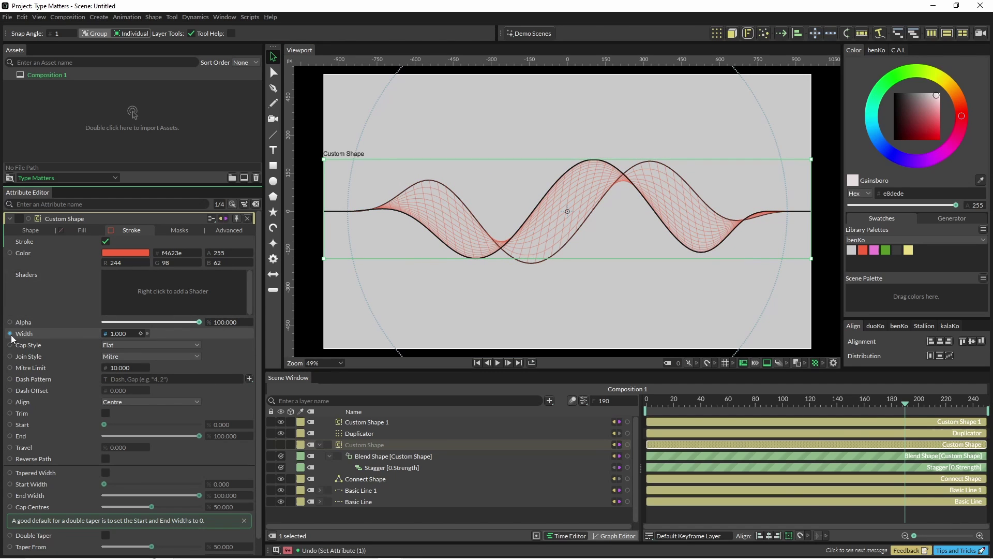
- Extract the Custom Shape's stroke into a Stroke 4 layer and wire it into Connect Shape's stroke
{"action": "left_click_drag", "start_coordinate": [9, 333], "coordinate": [189, 414]}
{"action": "left_click_drag", "start_coordinate": [53, 339], "coordinate": [52, 336]}
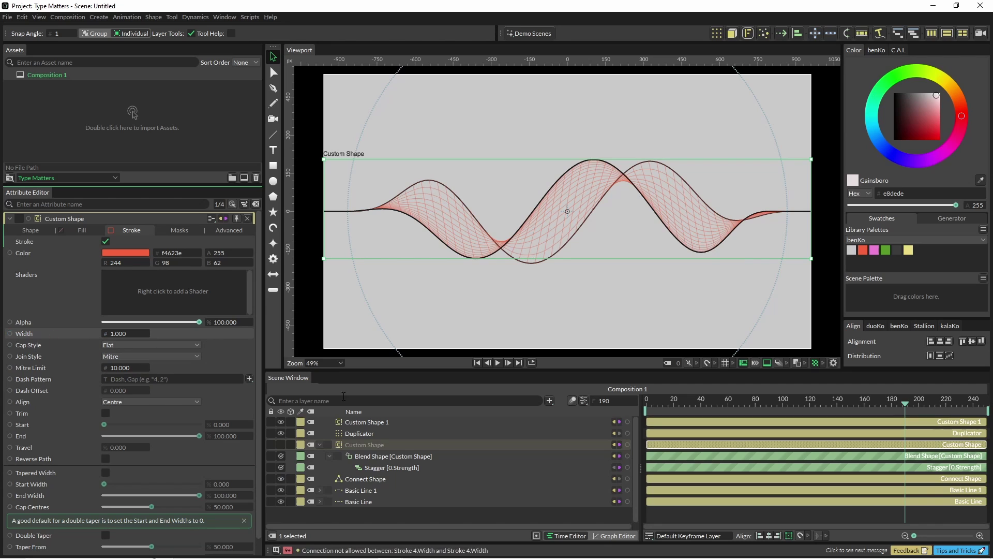
{"action": "right_click", "coordinate": [43, 241]}
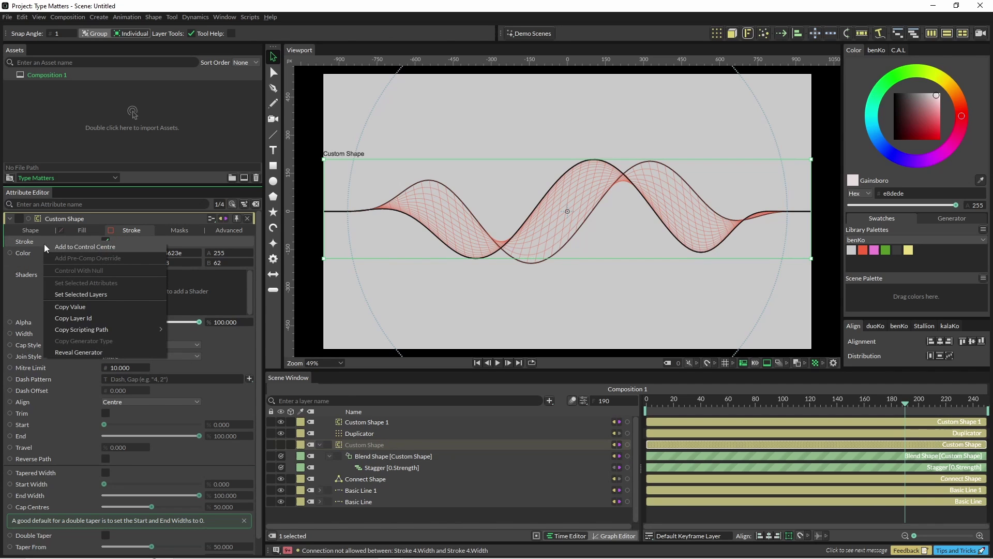
{"action": "left_click", "coordinate": [95, 352]}
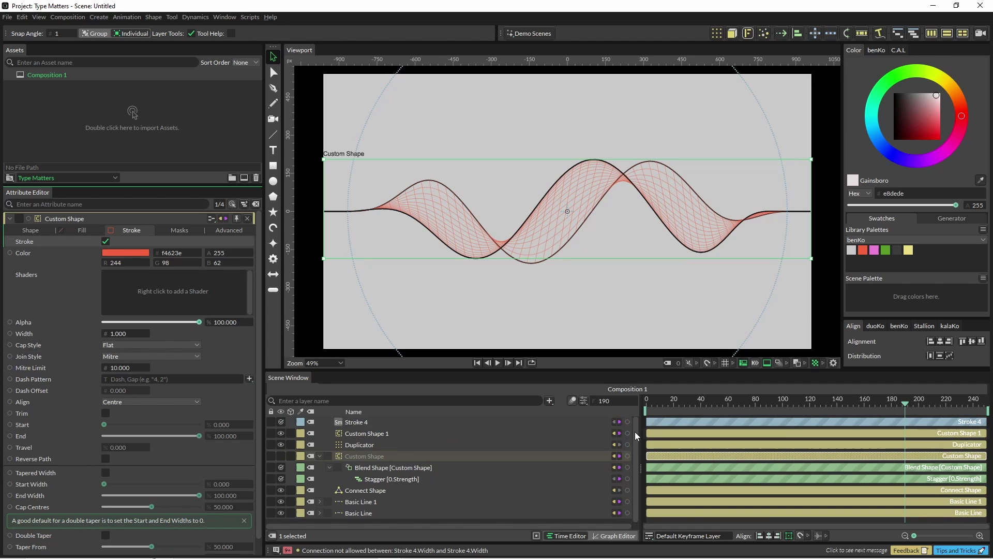
{"action": "mouse_move", "coordinate": [628, 422]}
{"action": "left_mouse_down"}
{"action": "mouse_move", "coordinate": [579, 417]}
{"action": "mouse_move", "coordinate": [468, 438]}
{"action": "mouse_move", "coordinate": [361, 496]}
{"action": "mouse_move", "coordinate": [368, 492]}
{"action": "left_mouse_up"}
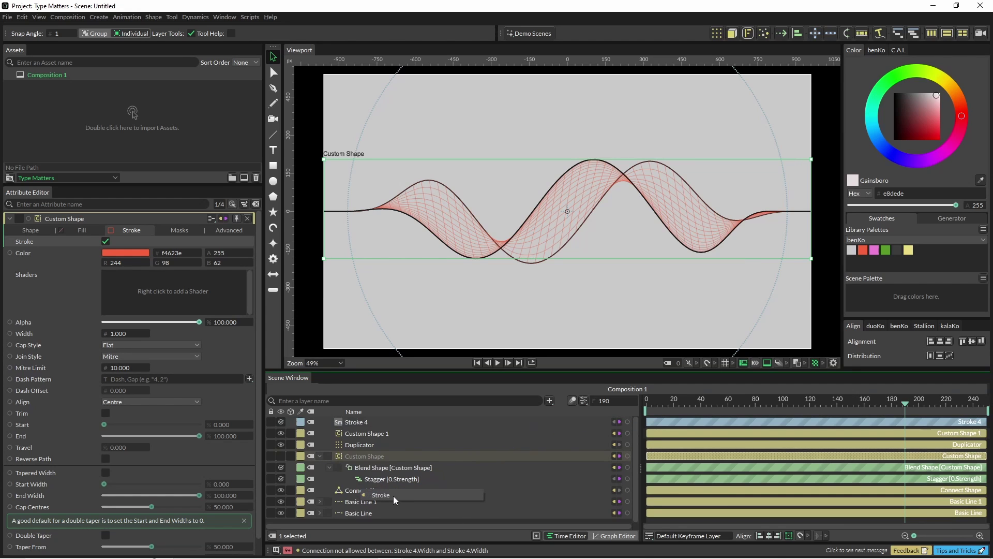
{"action": "left_click", "coordinate": [393, 495]}
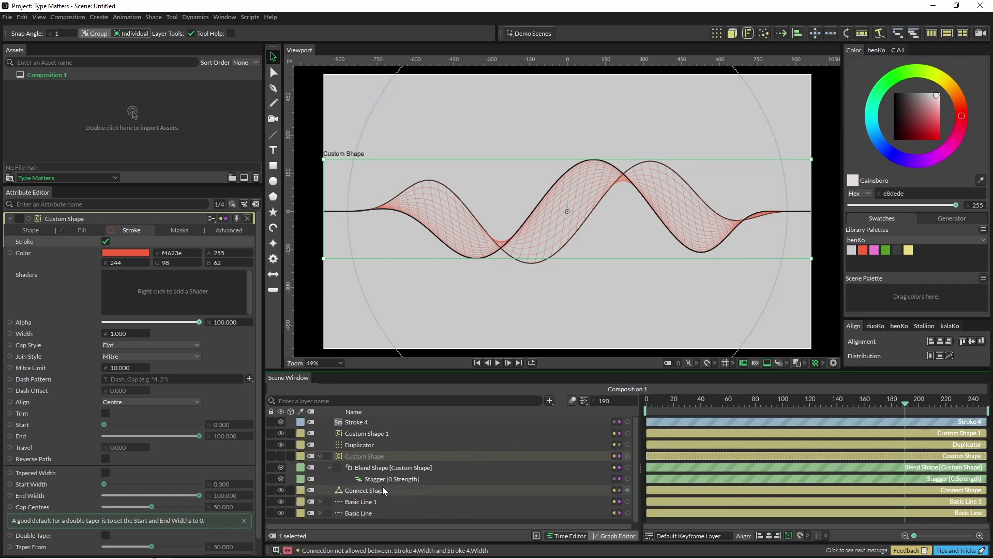
- Change Stroke 4's colour to blue 0300ff
{"action": "left_click", "coordinate": [356, 421]}
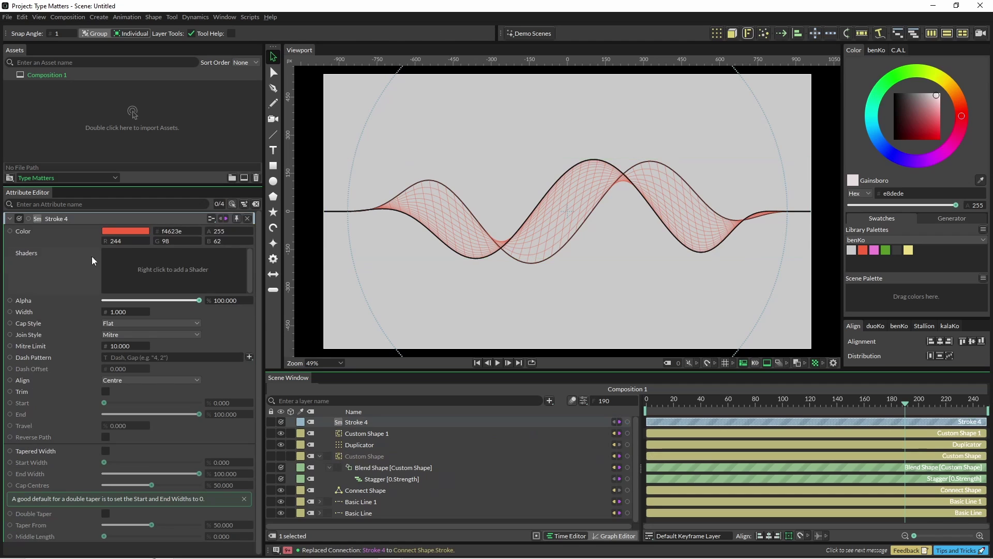
{"action": "left_click", "coordinate": [119, 230]}
{"action": "mouse_move", "coordinate": [137, 125]}
{"action": "left_mouse_down"}
{"action": "mouse_move", "coordinate": [123, 94]}
{"action": "mouse_move", "coordinate": [159, 120]}
{"action": "mouse_move", "coordinate": [98, 154]}
{"action": "mouse_move", "coordinate": [160, 153]}
{"action": "left_mouse_up"}
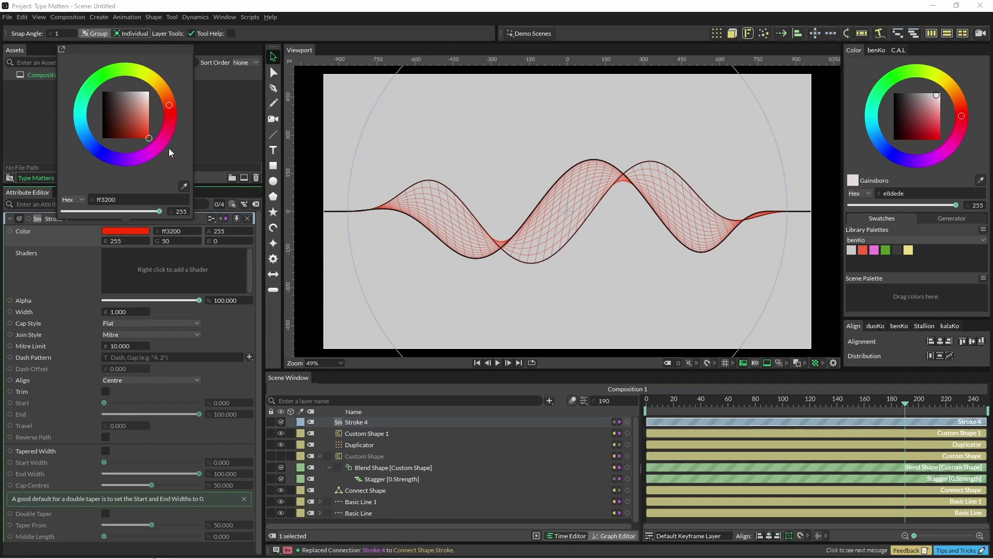
{"action": "left_click", "coordinate": [101, 157]}
{"action": "left_click", "coordinate": [321, 231]}
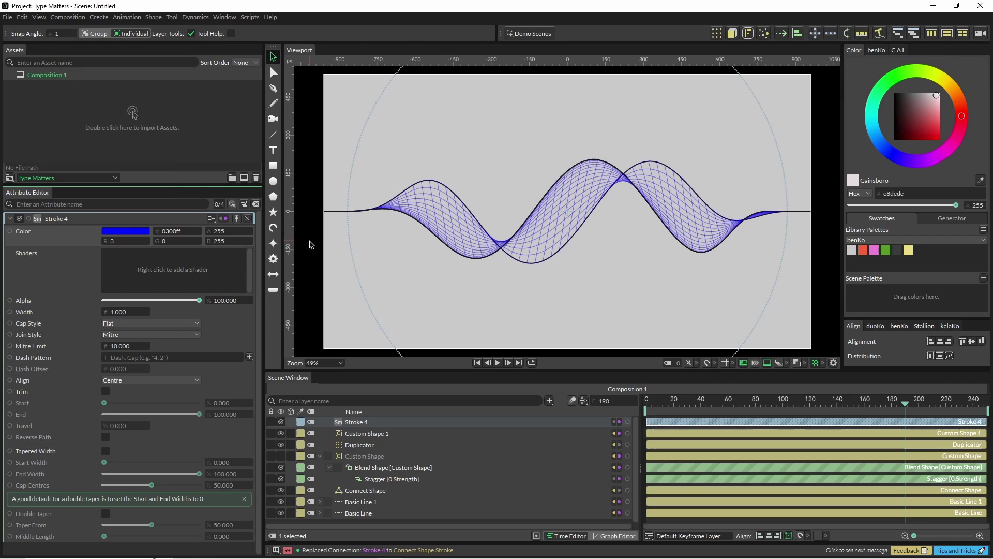
- Add an ellipse at the upper right using Stroke 4 as its stroke, and adjust Stroke 4's width
{"action": "left_click", "coordinate": [274, 183]}
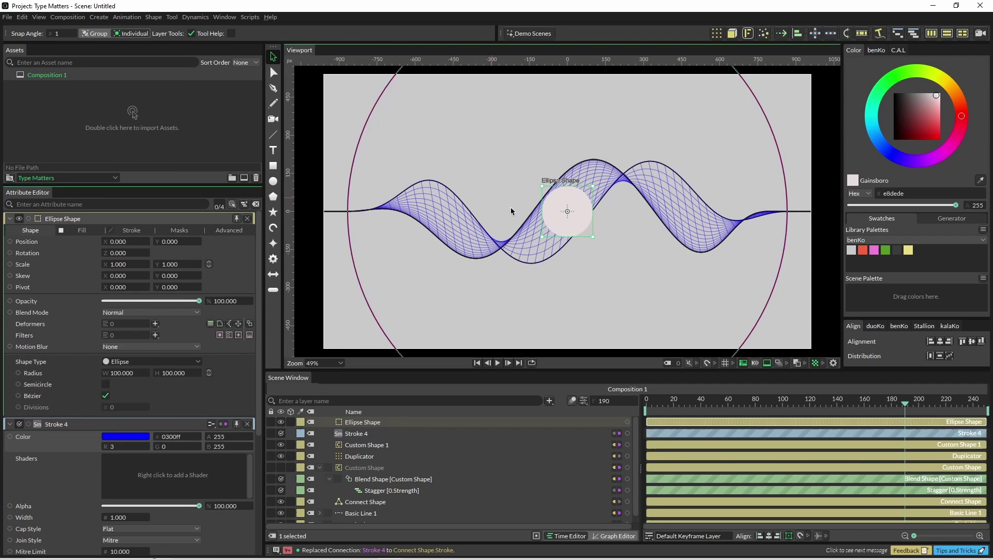
{"action": "left_click_drag", "start_coordinate": [571, 234], "coordinate": [718, 143]}
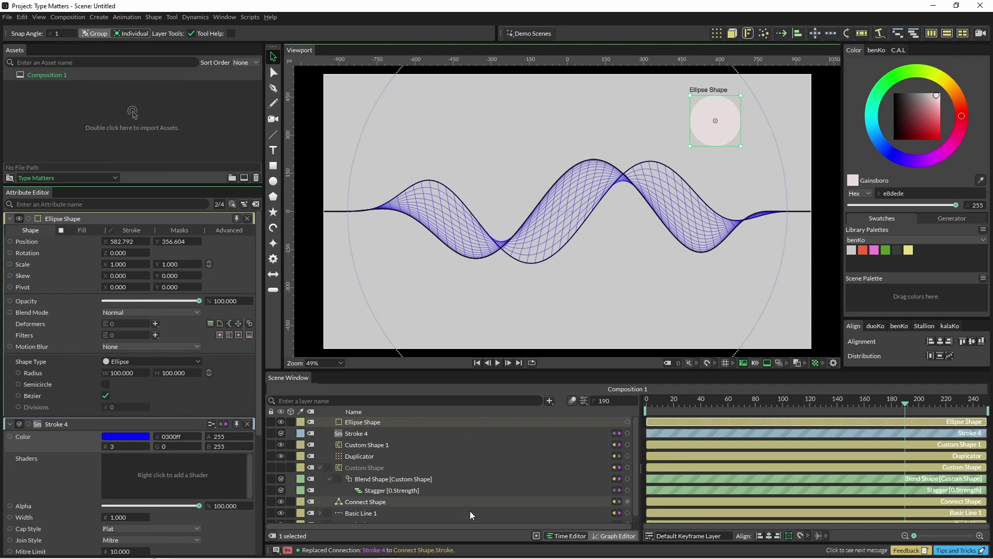
{"action": "left_click_drag", "start_coordinate": [625, 433], "coordinate": [367, 420]}
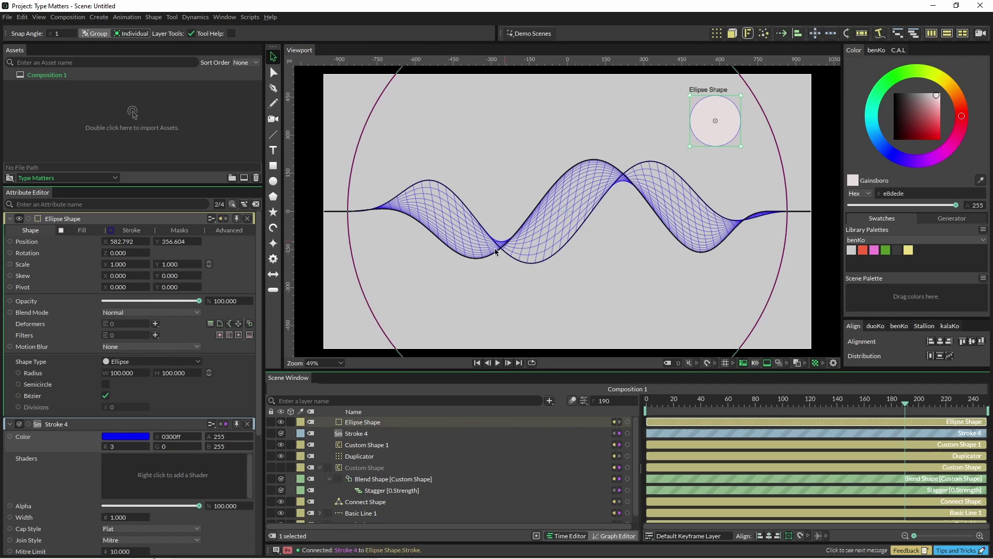
{"action": "left_click", "coordinate": [361, 435]}
{"action": "mouse_move", "coordinate": [118, 313]}
{"action": "left_mouse_down"}
{"action": "mouse_move", "coordinate": [215, 326]}
{"action": "mouse_move", "coordinate": [112, 323]}
{"action": "mouse_move", "coordinate": [126, 323]}
{"action": "left_mouse_up"}
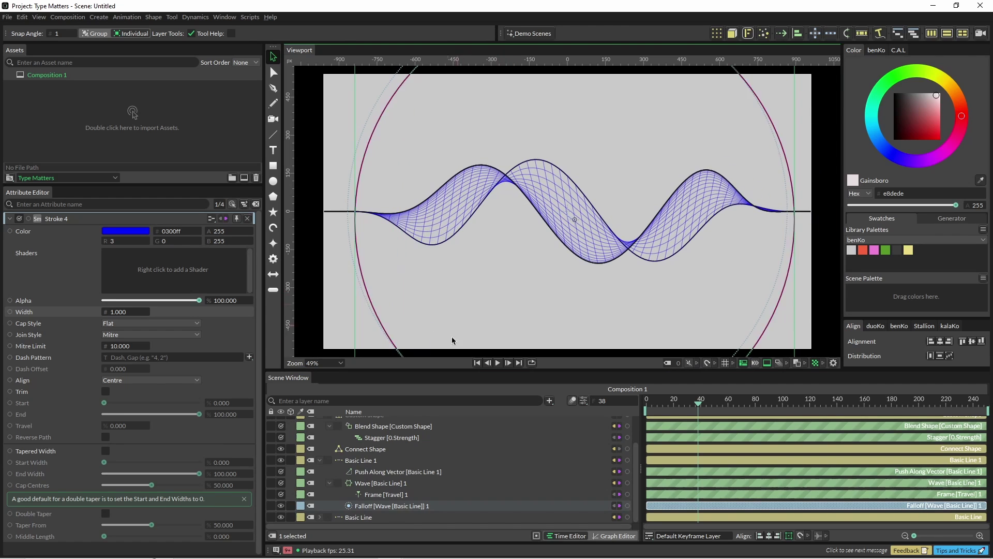
- Shrink the wave falloff's size to 697 and shift it slightly up and right
{"action": "left_click", "coordinate": [382, 509]}
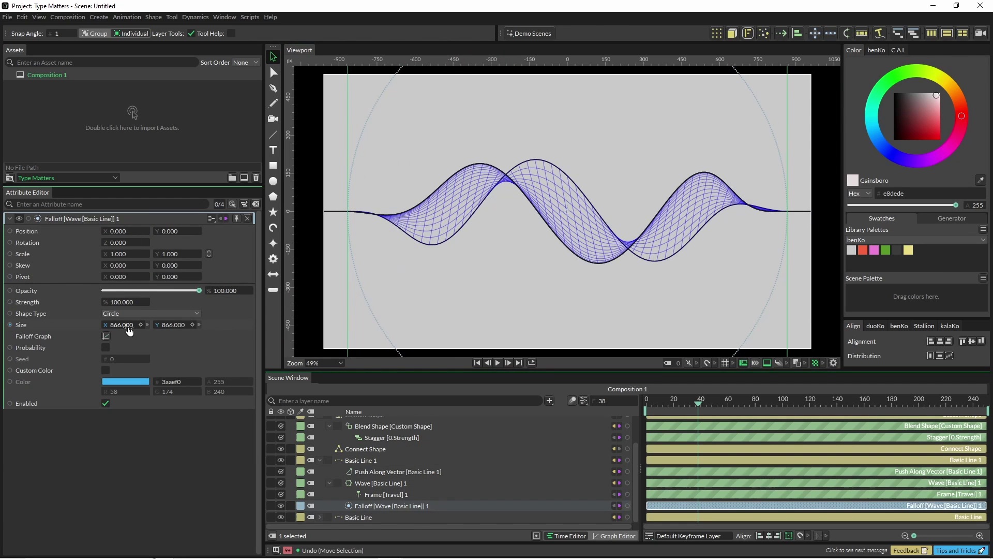
{"action": "left_click_drag", "start_coordinate": [126, 327], "coordinate": [35, 318]}
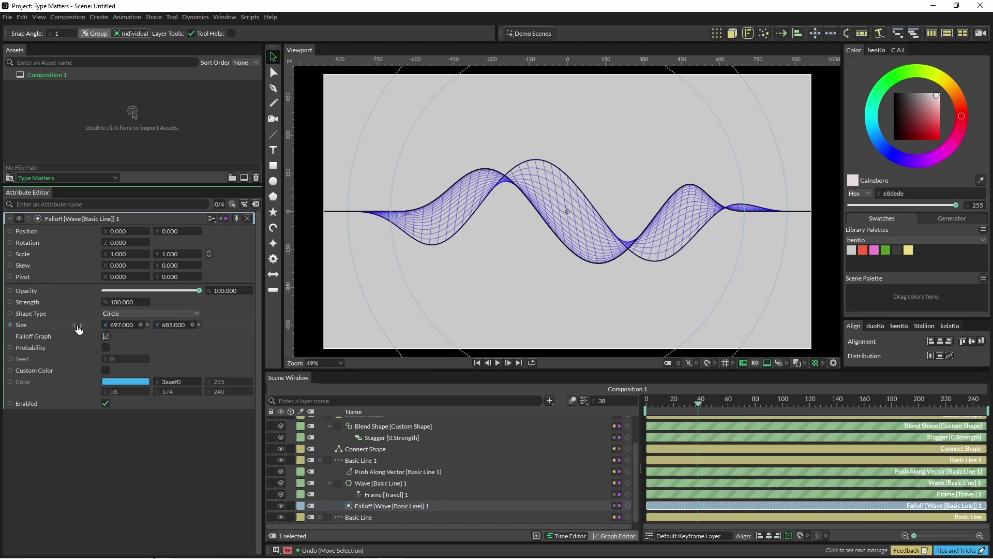
{"action": "left_click_drag", "start_coordinate": [488, 267], "coordinate": [497, 247]}
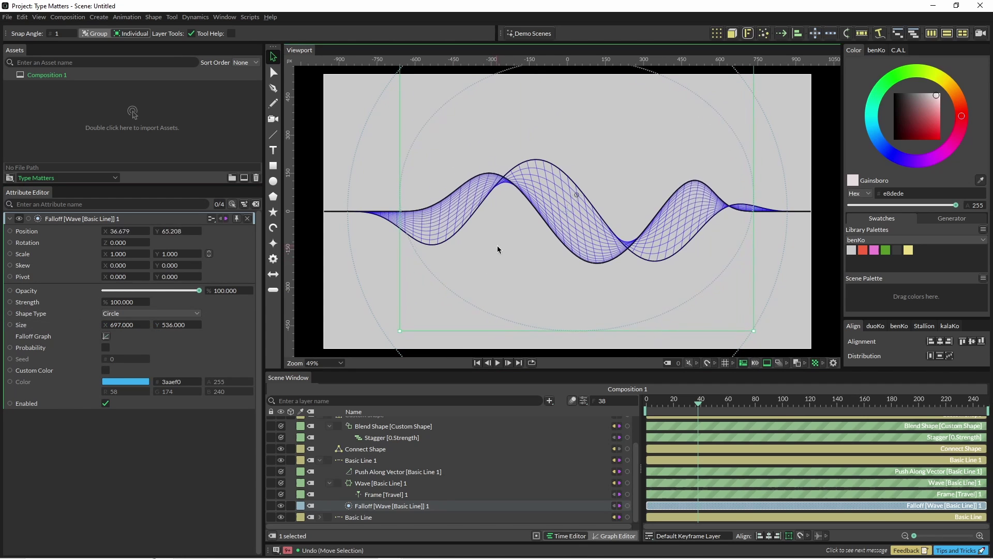
- Raise the Wave amplitude to 313 and play back to preview the taller peaks
{"action": "left_click", "coordinate": [378, 482]}
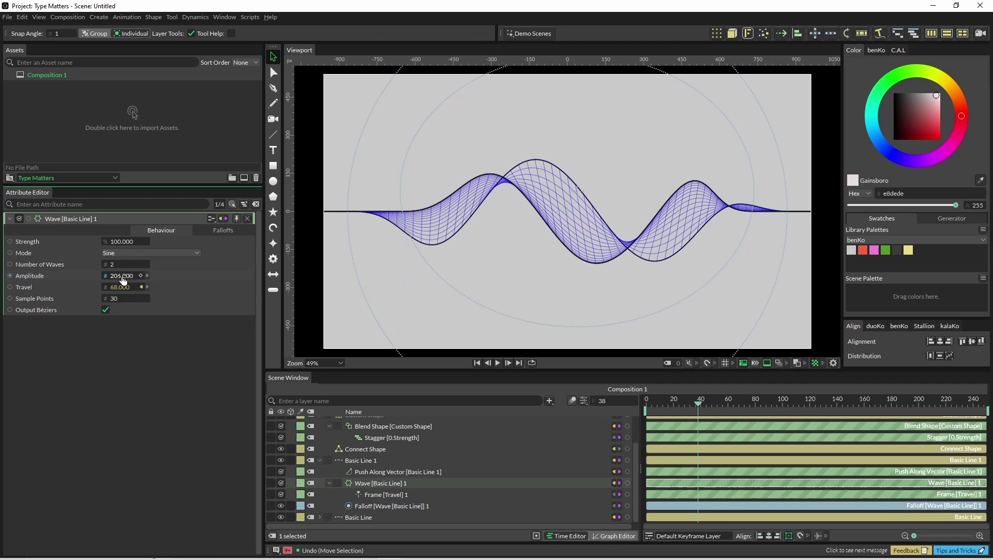
{"action": "left_click_drag", "start_coordinate": [123, 279], "coordinate": [184, 280]}
{"action": "key", "text": "space"}
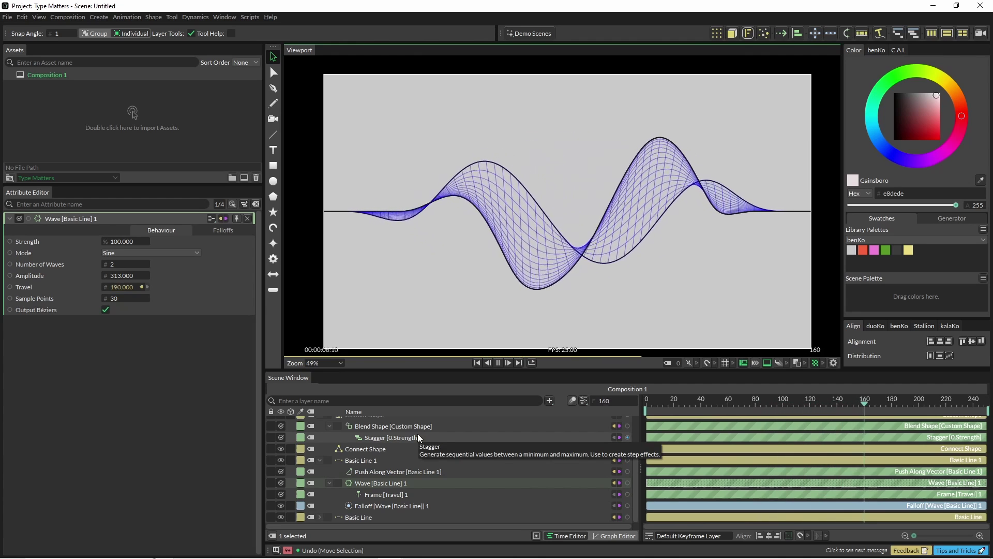
{"action": "left_click", "coordinate": [319, 460]}
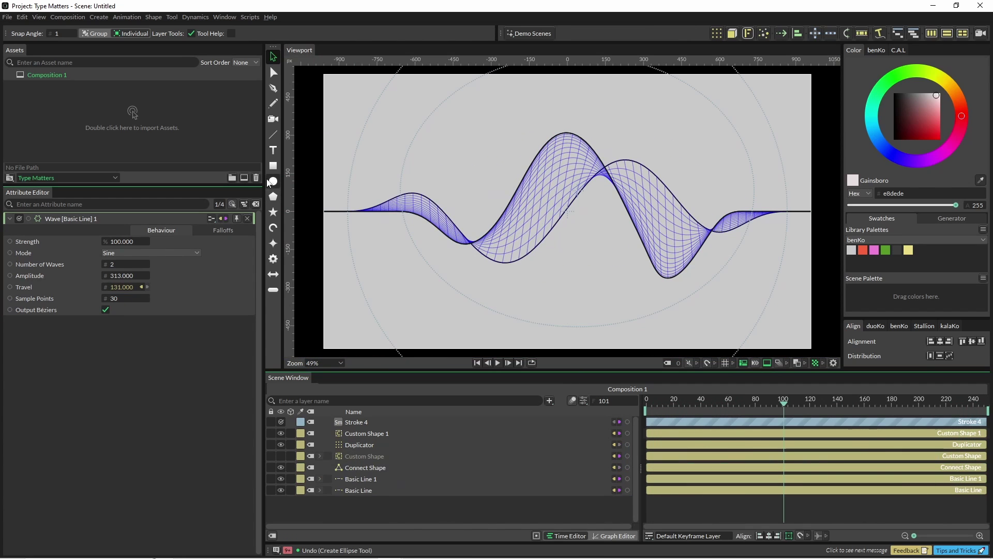
- Create a Tomato-red ellipse with radius 15
{"action": "left_click", "coordinate": [271, 181]}
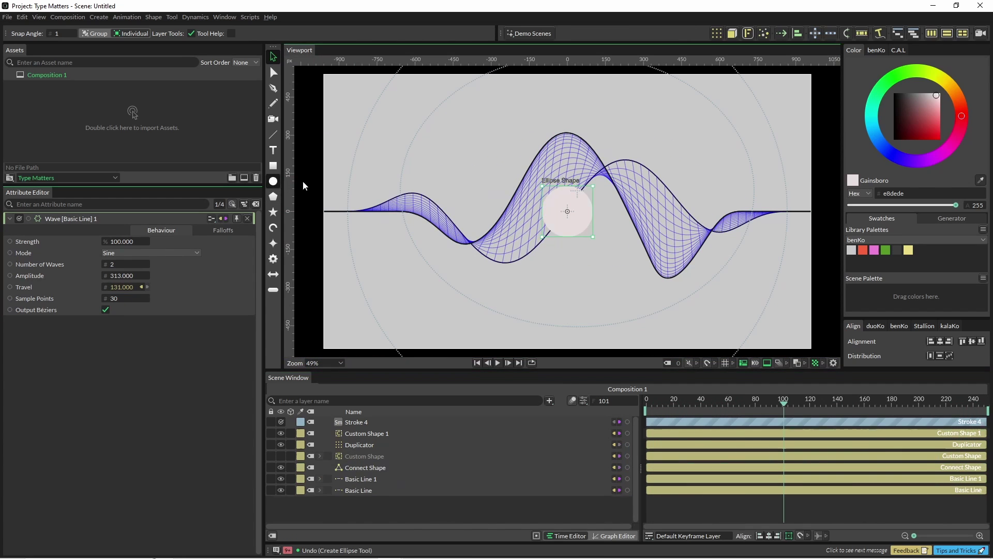
{"action": "left_click", "coordinate": [863, 250]}
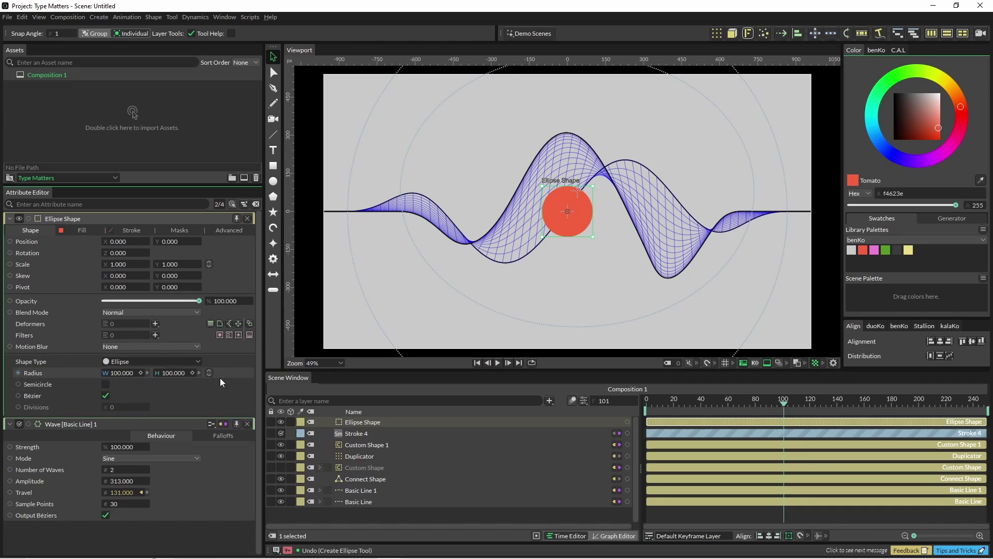
{"action": "left_click_drag", "start_coordinate": [128, 377], "coordinate": [89, 374]}
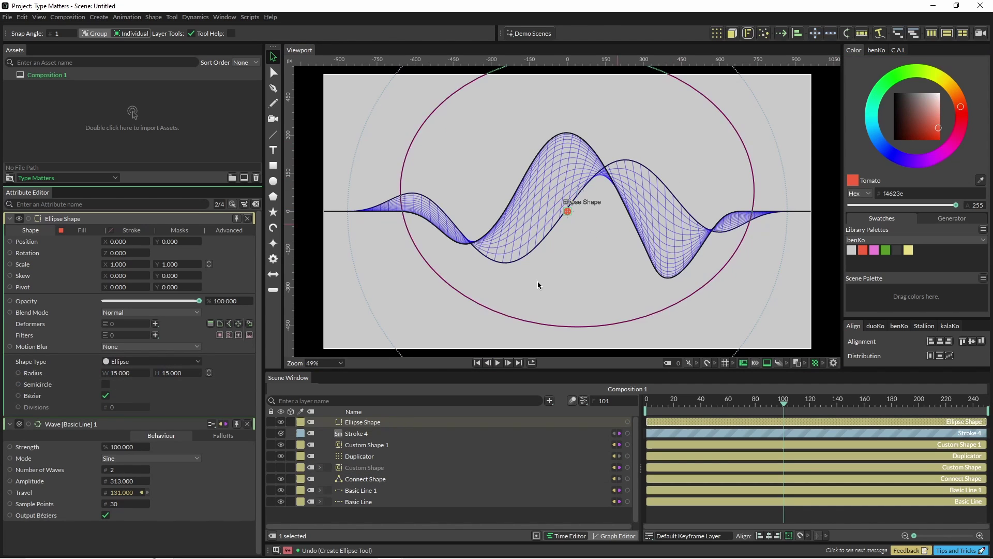
- Duplicate the red circle with Duplicator 2 using the Intersections distribution
{"action": "left_click", "coordinate": [717, 33]}
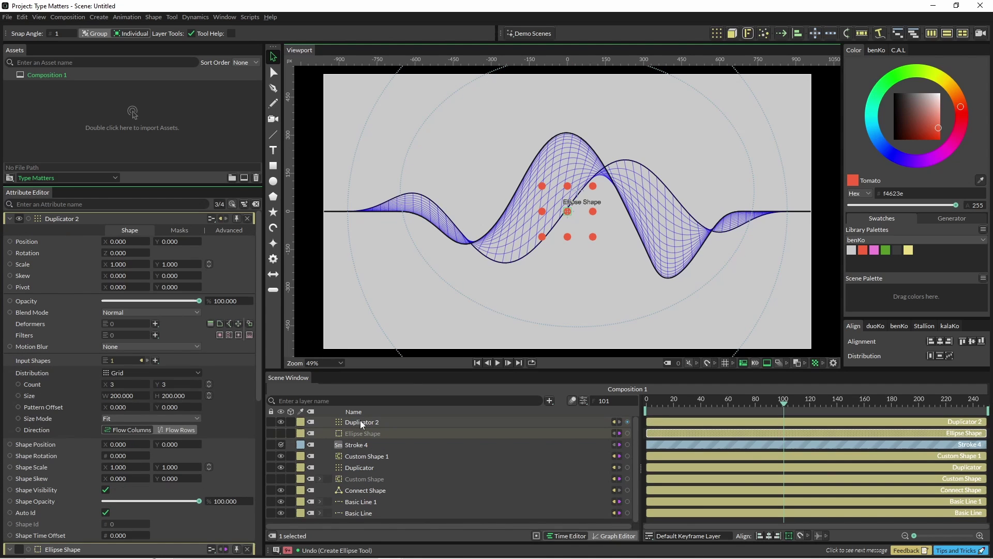
{"action": "left_click", "coordinate": [134, 372]}
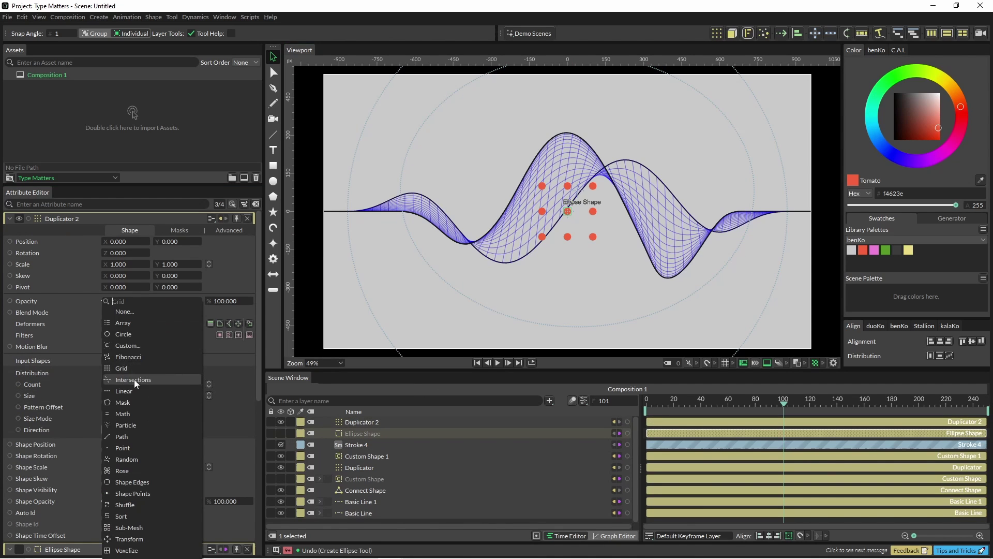
{"action": "left_click", "coordinate": [144, 381]}
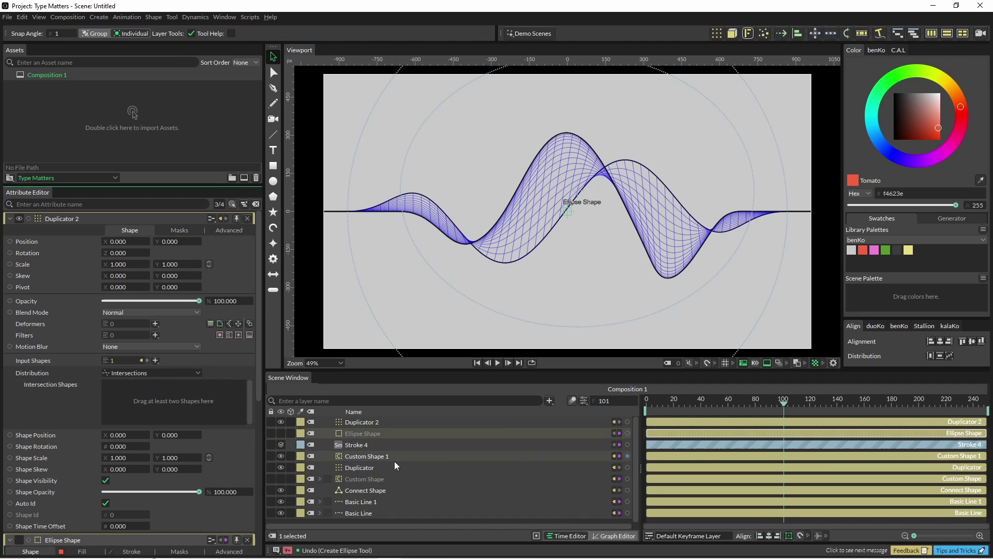
- Add Basic Line 1 and Basic Line as Duplicator 2's intersection shapes and preview the red dots
{"action": "left_click_drag", "start_coordinate": [358, 503], "coordinate": [197, 402]}
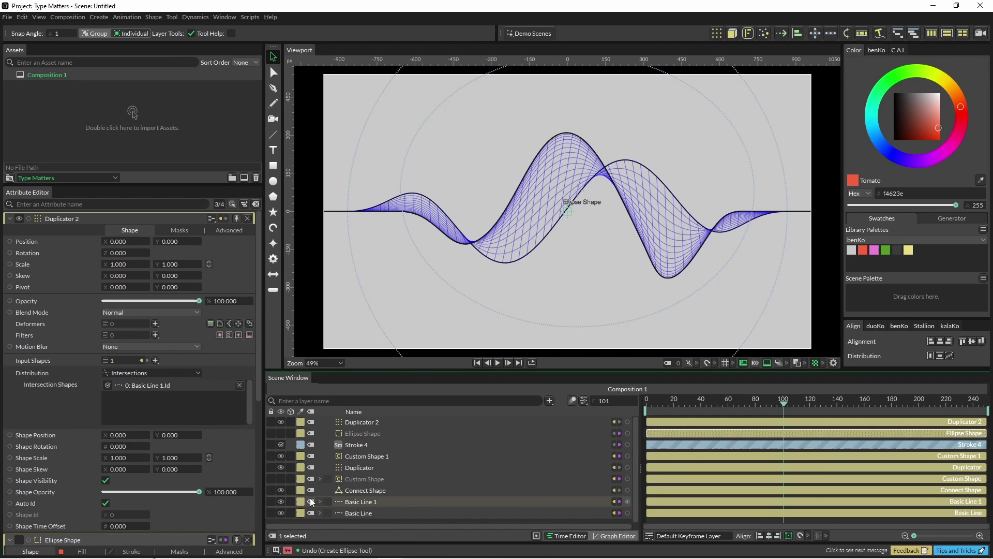
{"action": "left_click_drag", "start_coordinate": [370, 513], "coordinate": [210, 410]}
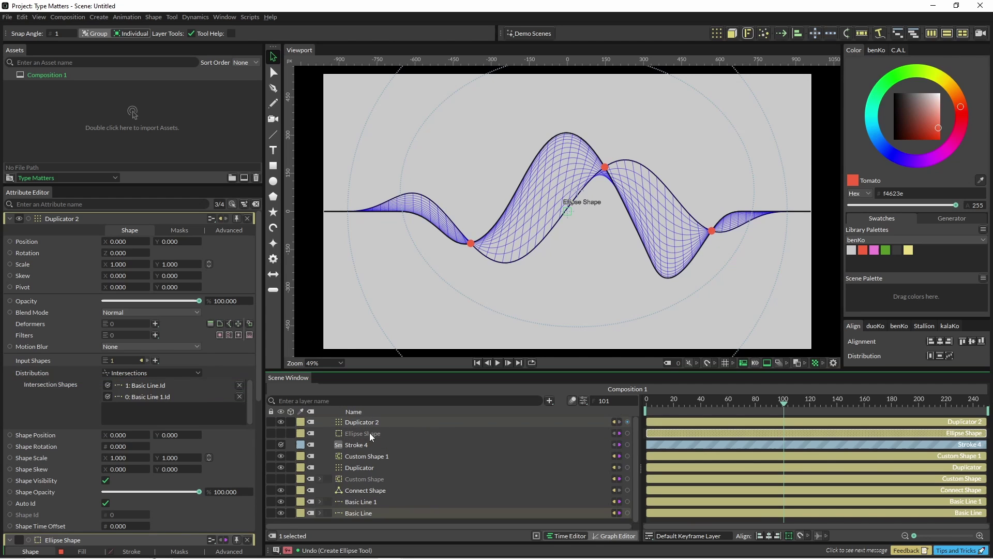
{"action": "key", "text": "space"}
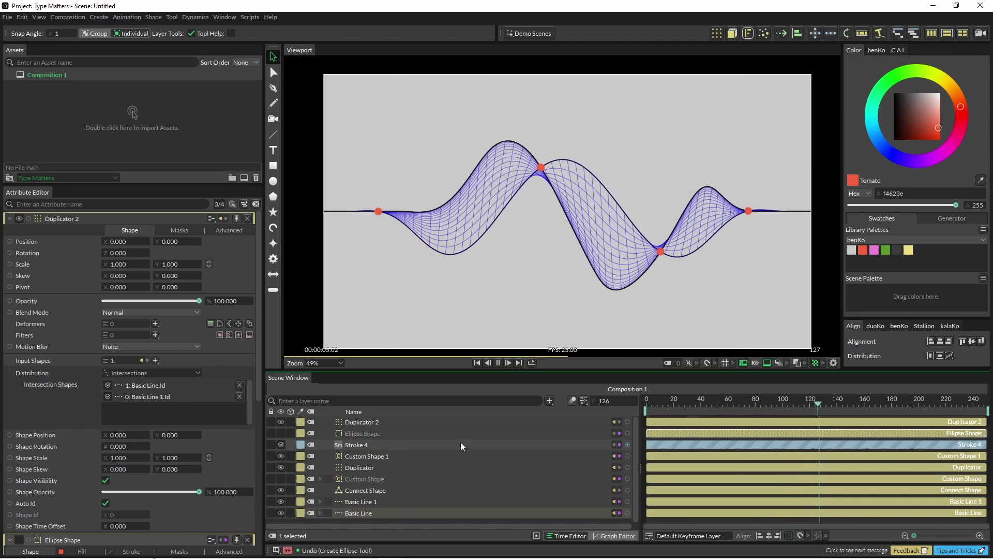
{"action": "key", "text": "space"}
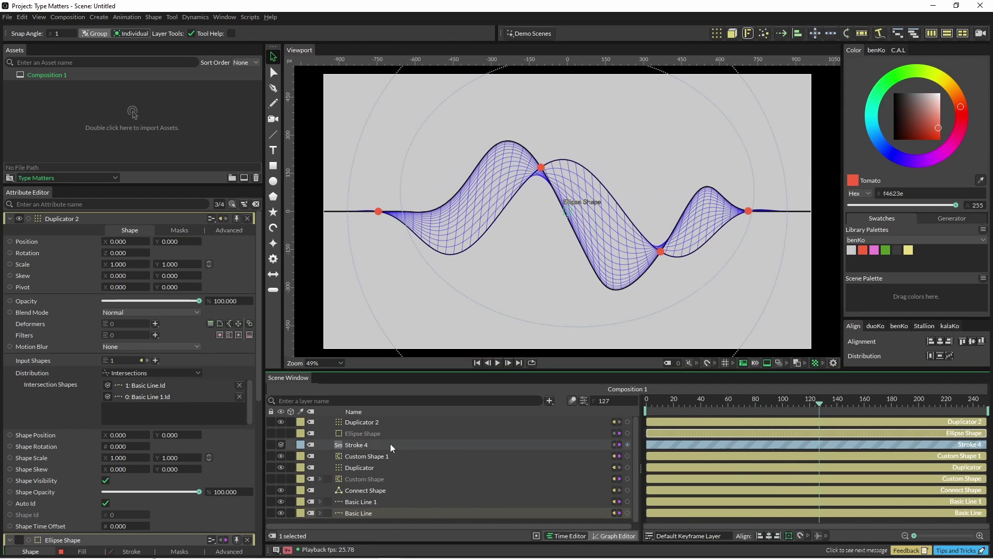
{"action": "left_click", "coordinate": [367, 420]}
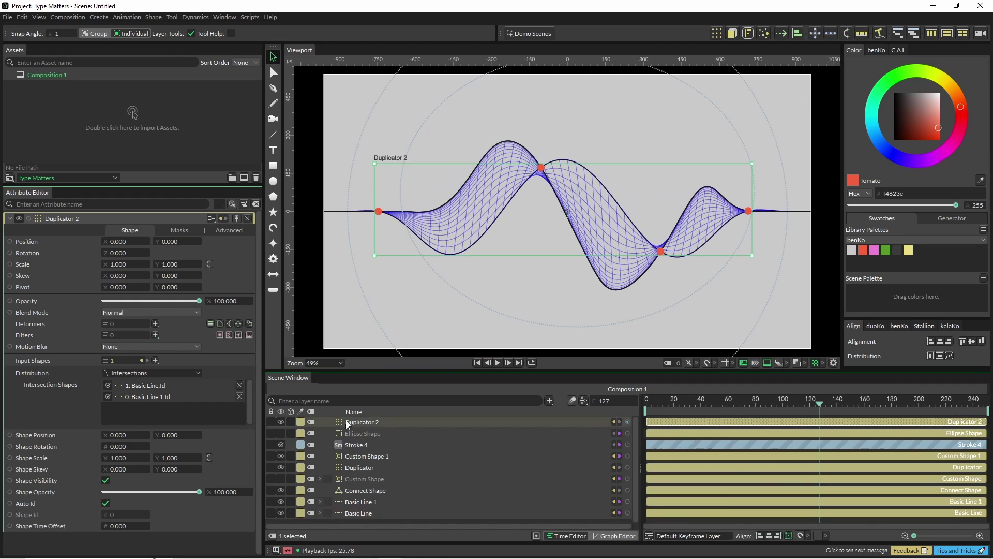
- Drive Duplicator 2's Shape Scale with a Value behaviour set to 1
{"action": "right_click", "coordinate": [91, 458]}
{"action": "mouse_move", "coordinate": [161, 358]}
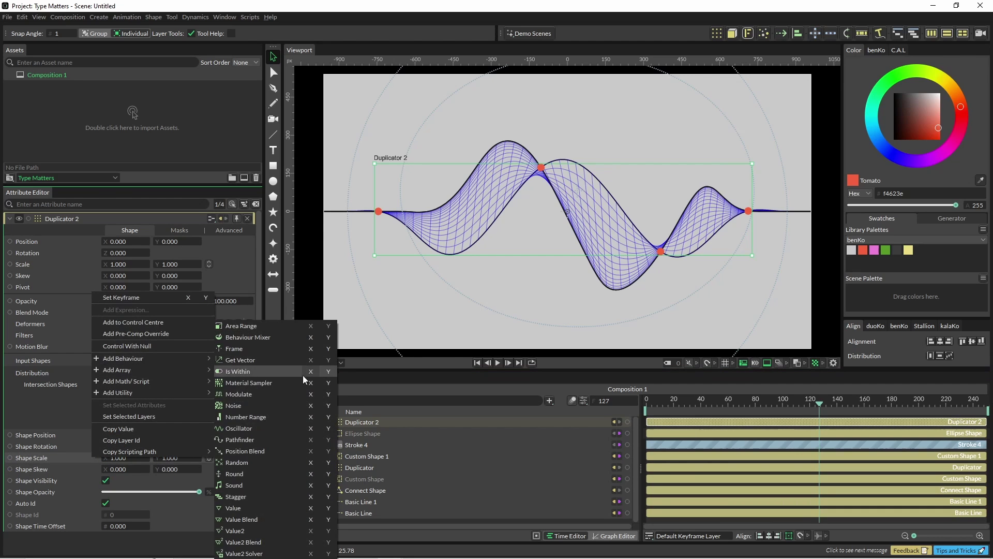
{"action": "left_click", "coordinate": [260, 508]}
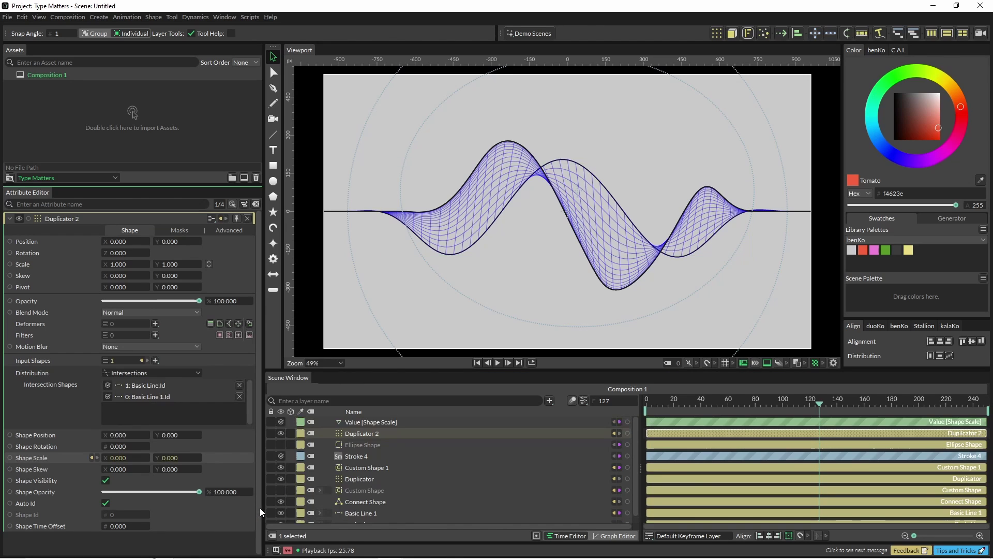
{"action": "left_click", "coordinate": [360, 424]}
{"action": "left_click_drag", "start_coordinate": [125, 257], "coordinate": [137, 254]}
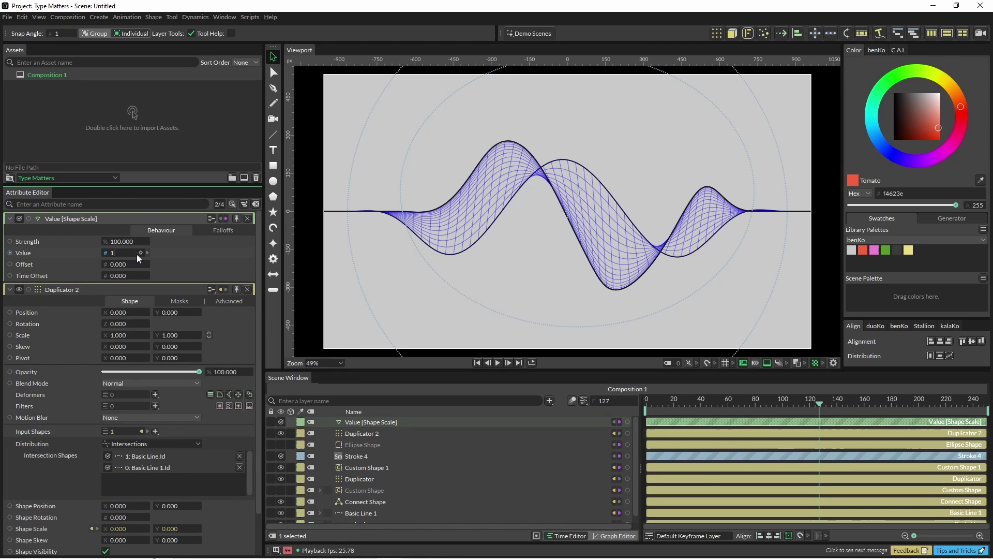
- Attach Basic Line 1's wave falloff to the Value behaviour and preview the scaling dots
{"action": "left_click", "coordinate": [220, 228]}
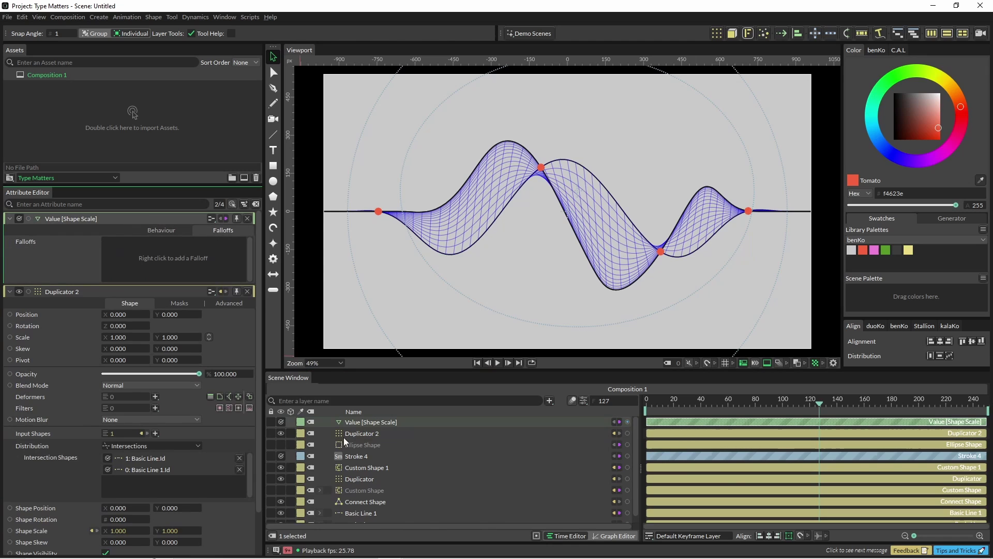
{"action": "scroll", "coordinate": [362, 461], "scroll_direction": "down", "scroll_amount": 1}
{"action": "left_click", "coordinate": [320, 506]}
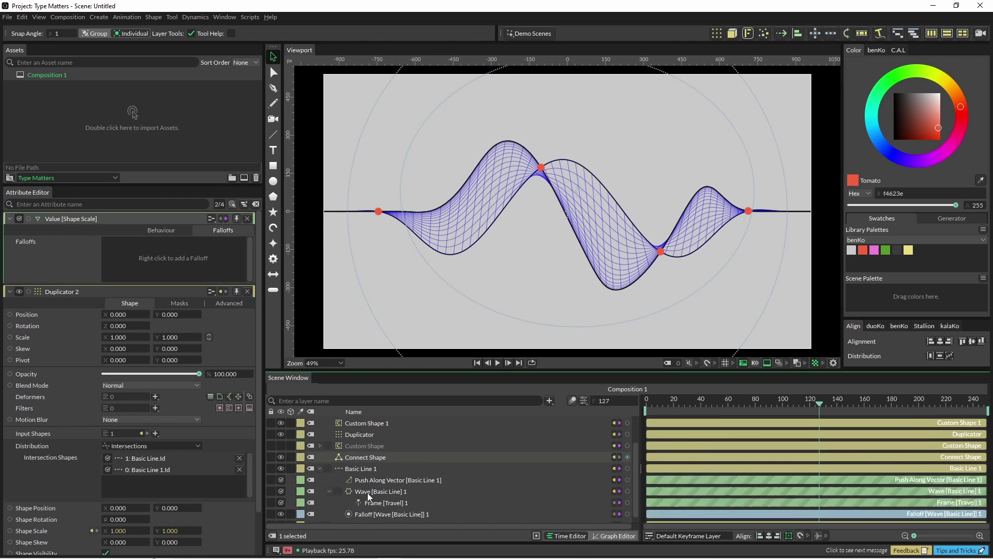
{"action": "scroll", "coordinate": [368, 492], "scroll_direction": "down", "scroll_amount": 1}
{"action": "left_click_drag", "start_coordinate": [371, 506], "coordinate": [182, 271]}
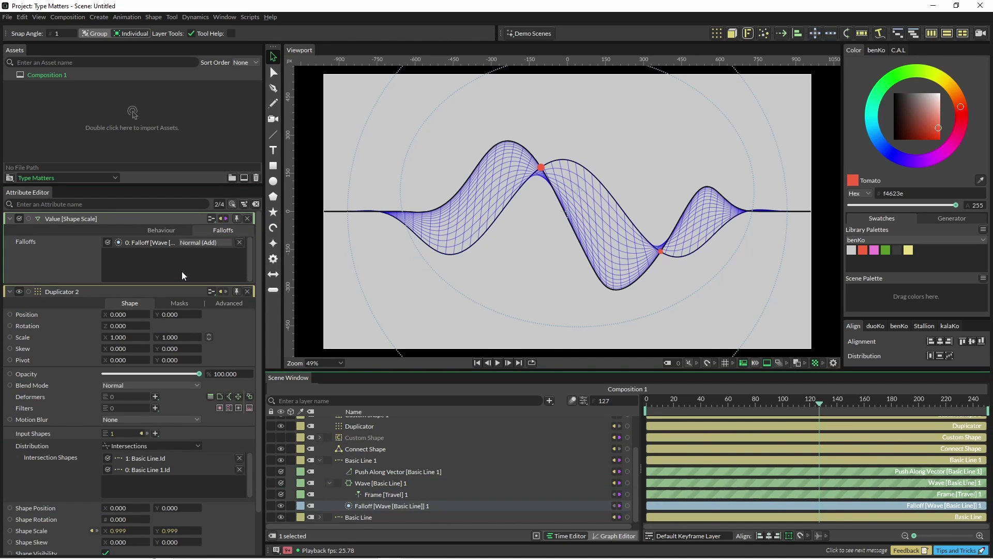
{"action": "key", "text": "space"}
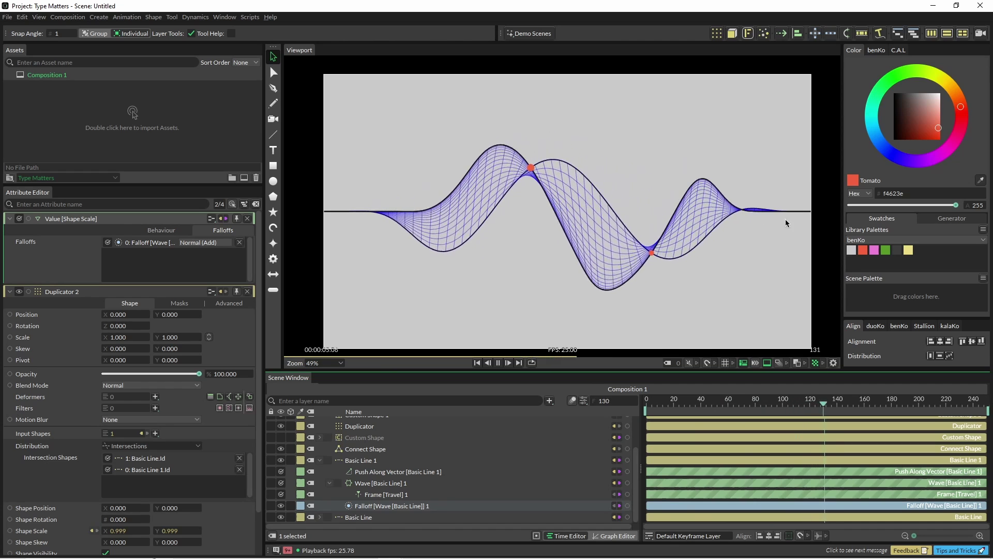